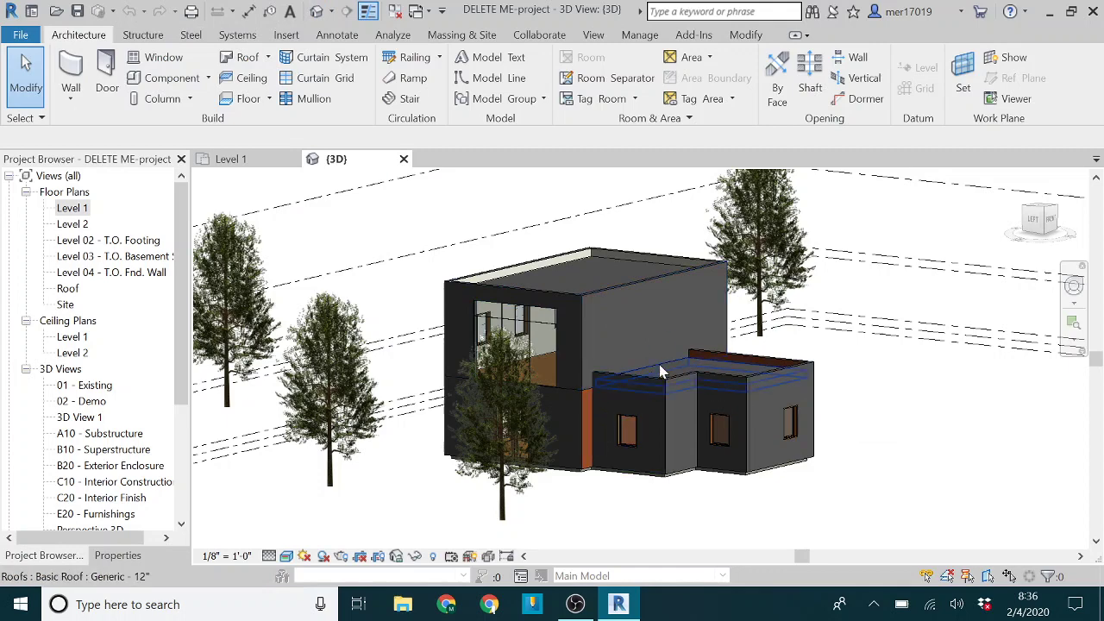
Examine the house exterior in the default 3D view, including the front facade and side walls up close.
mouse_move(671, 377)
middle_mouse_down("shift")
mouse_move(629, 377)
mouse_move(656, 371)
mouse_move(639, 380)
mouse_move(669, 382)
middle_mouse_up("shift")
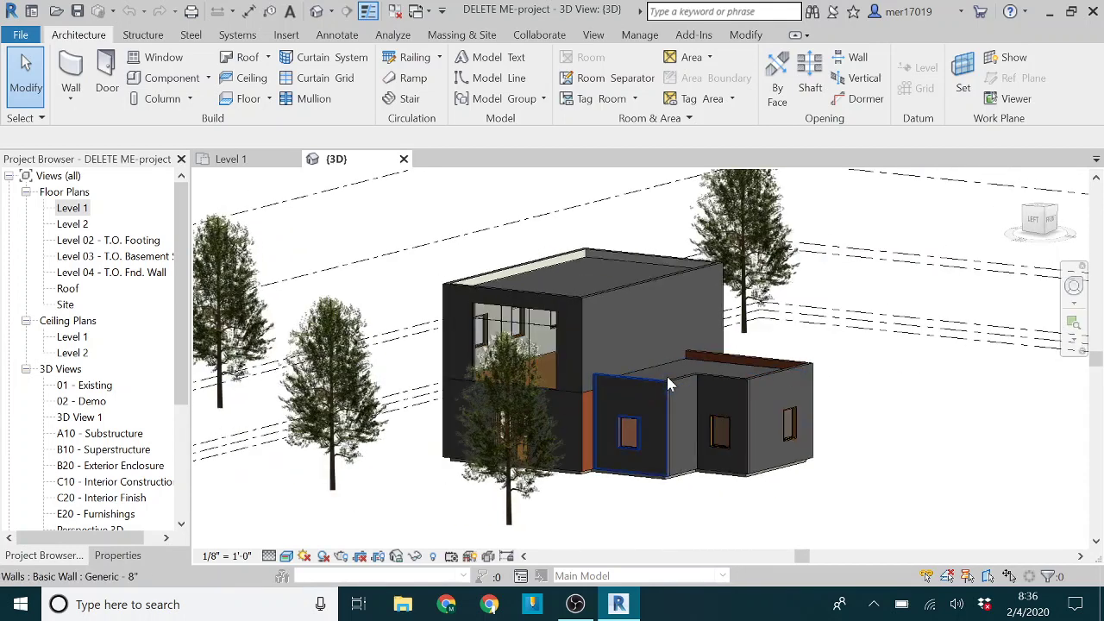
scroll(668, 383, "up", 3)
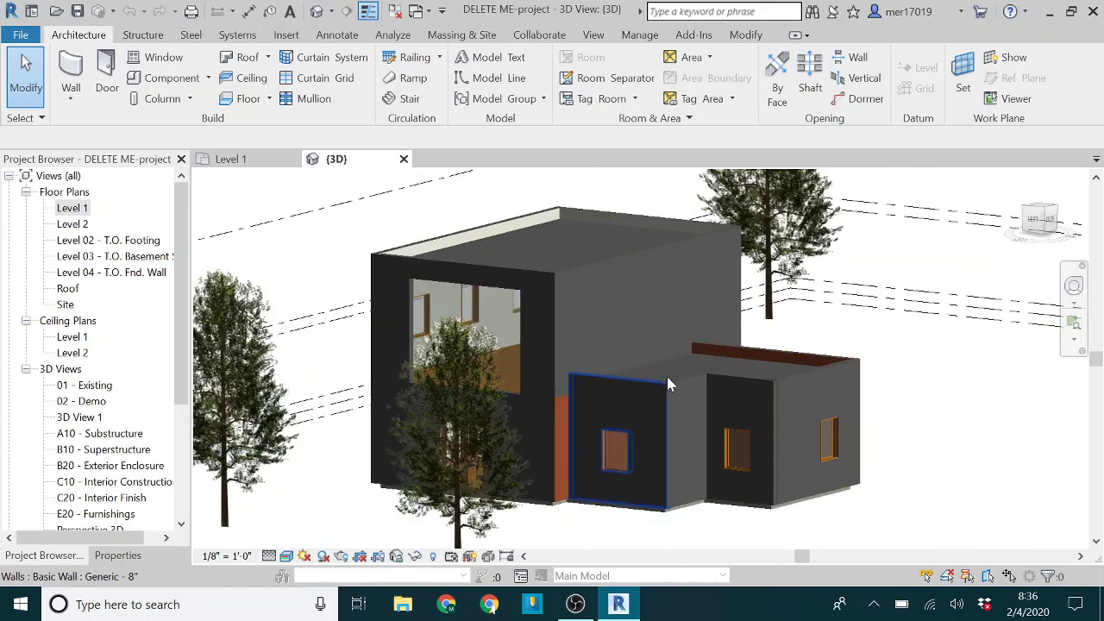
scroll(668, 383, "down", 1)
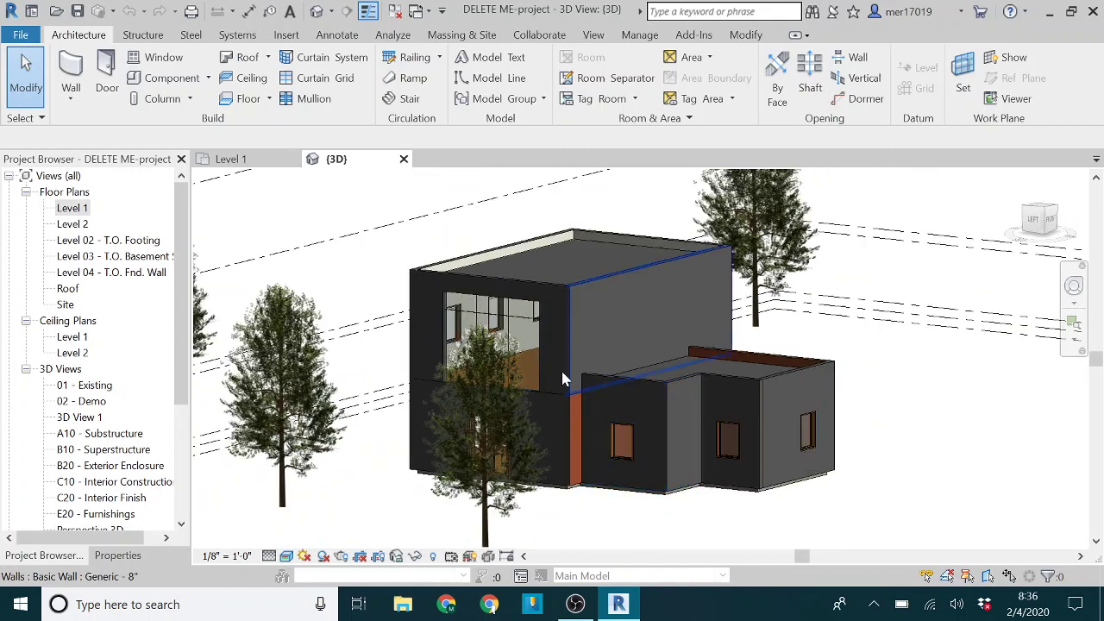
scroll(561, 373, "up", 6)
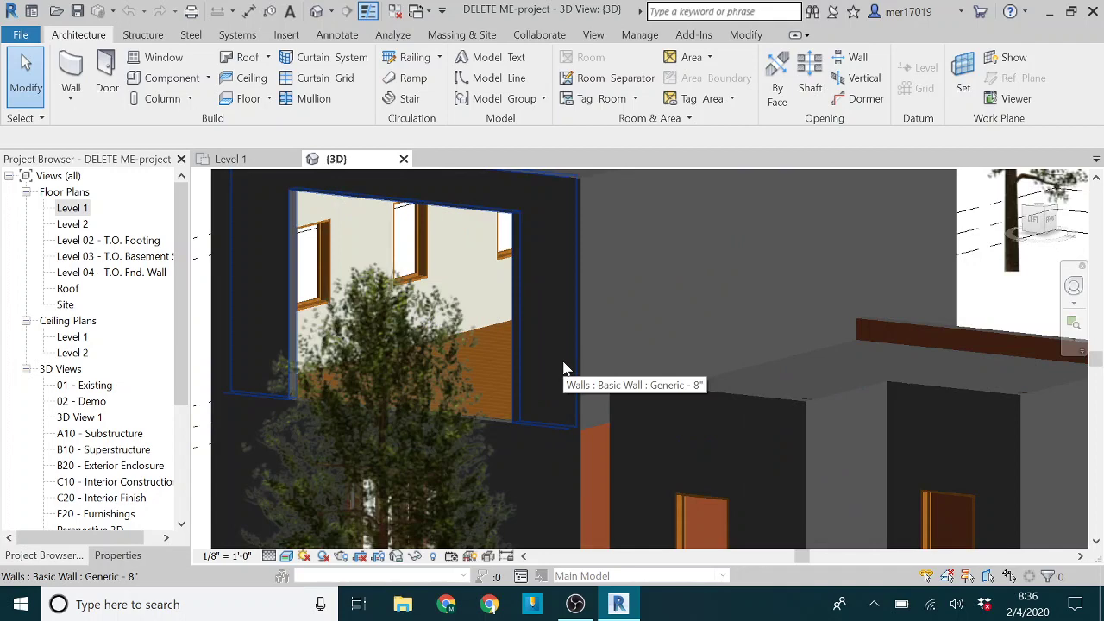
scroll(614, 370, "up", 4)
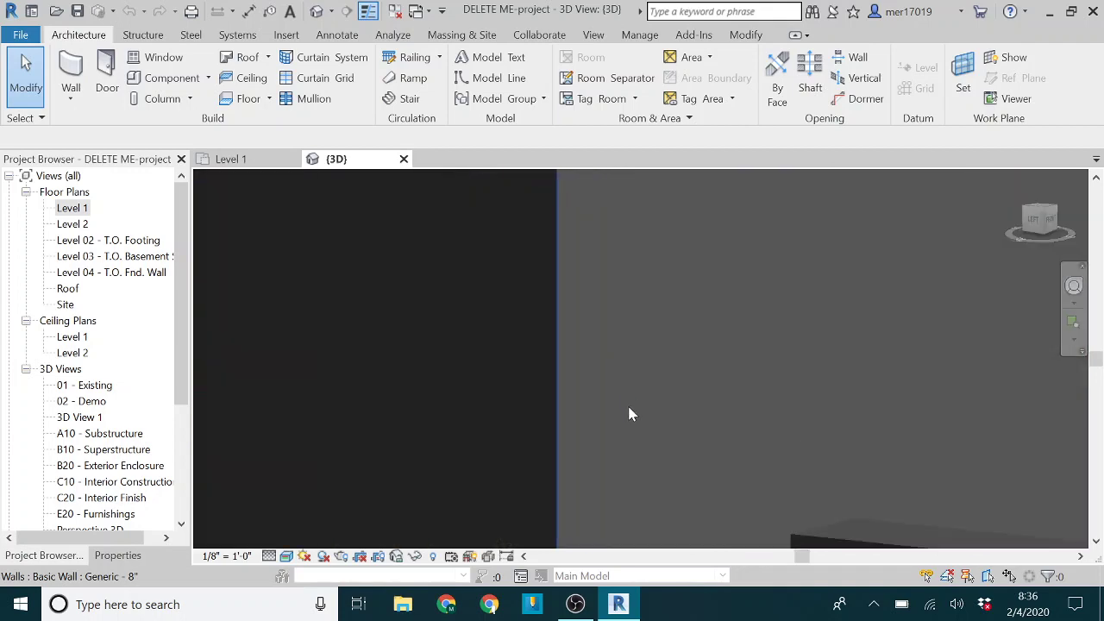
scroll(628, 416, "up", 2)
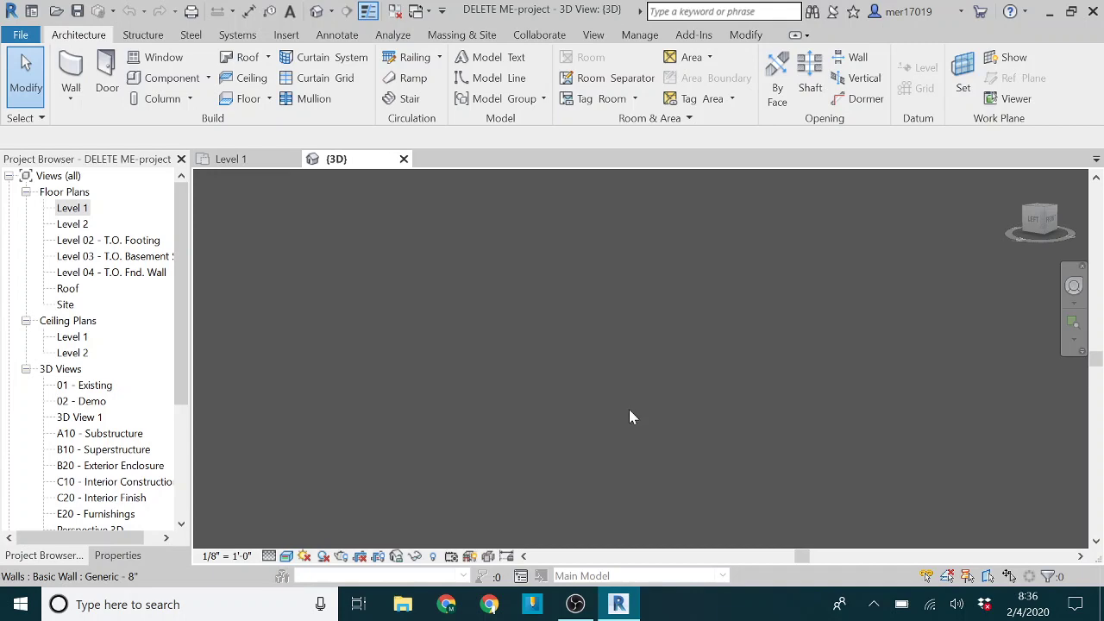
scroll(629, 417, "down", 6)
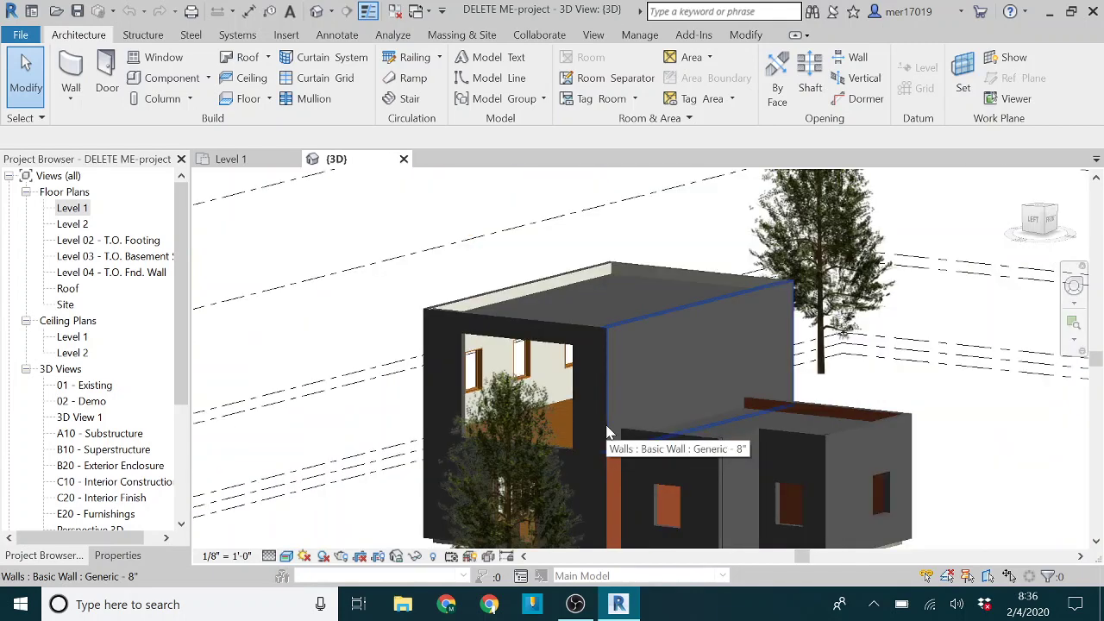
scroll(607, 431, "down", 3)
scroll(695, 496, "up", 2)
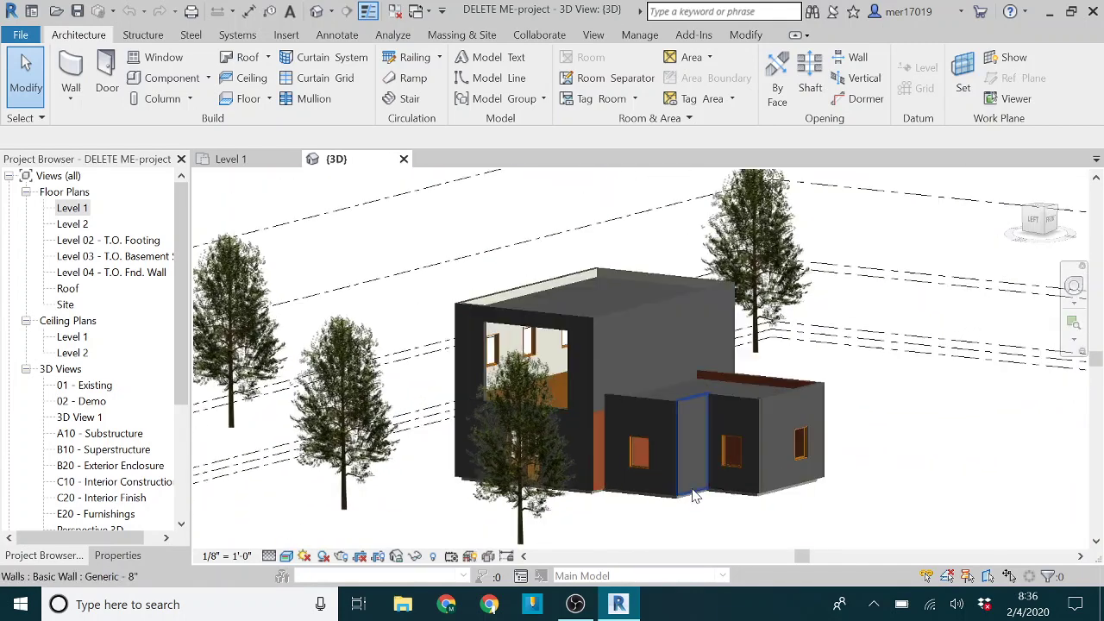
Create a camera view on Level 1 looking from the large room's double-door side toward the opposite wall, and turn off its Crop View.
left_click(591, 36)
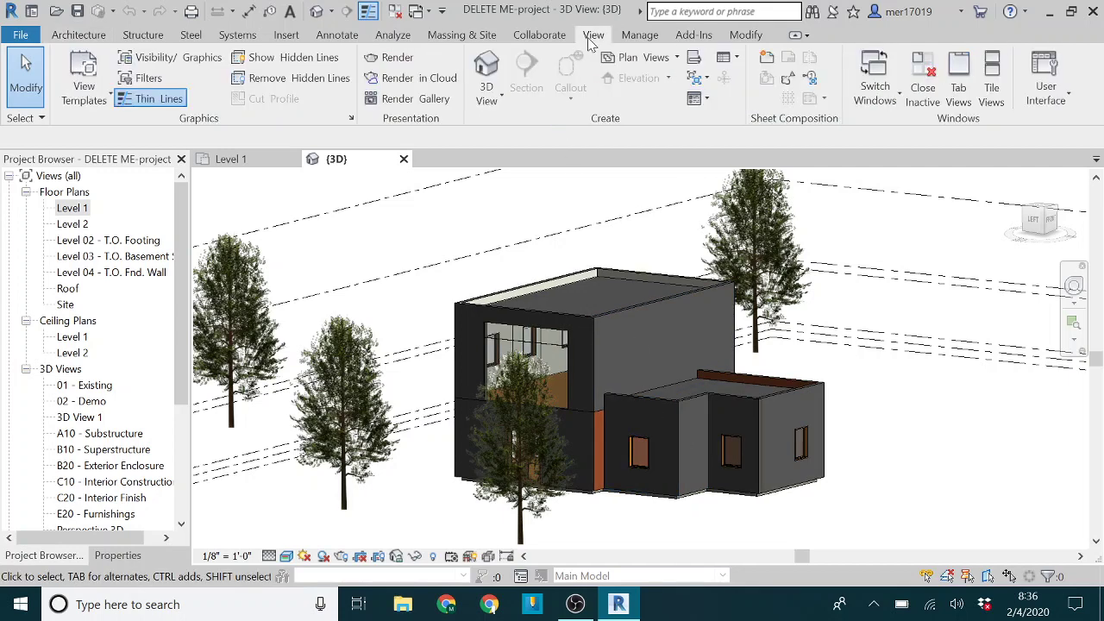
left_click(492, 102)
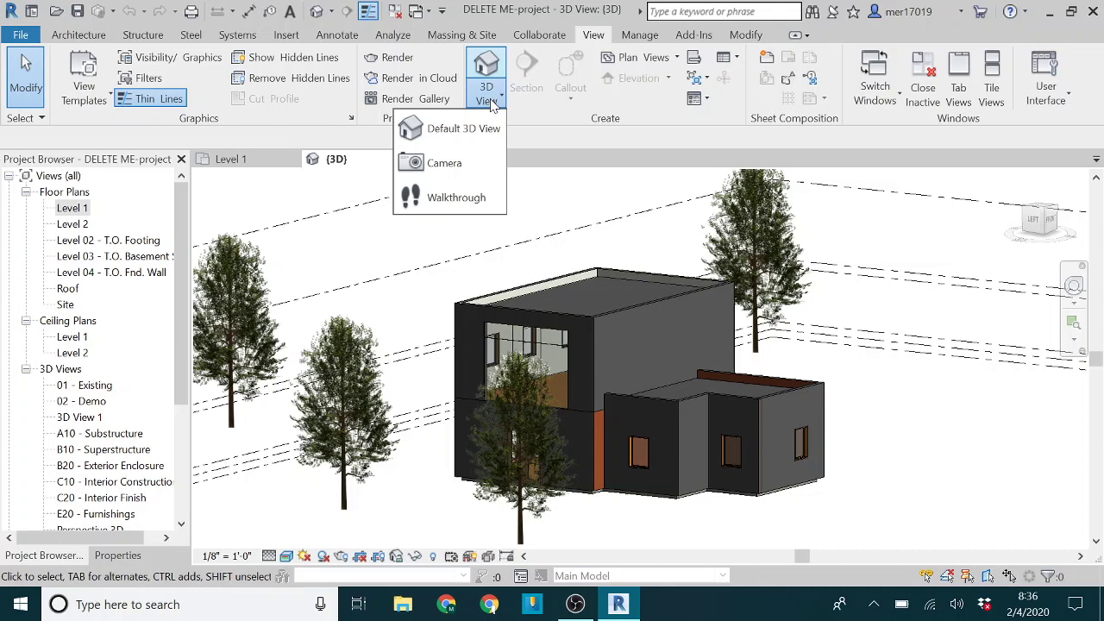
left_click(440, 163)
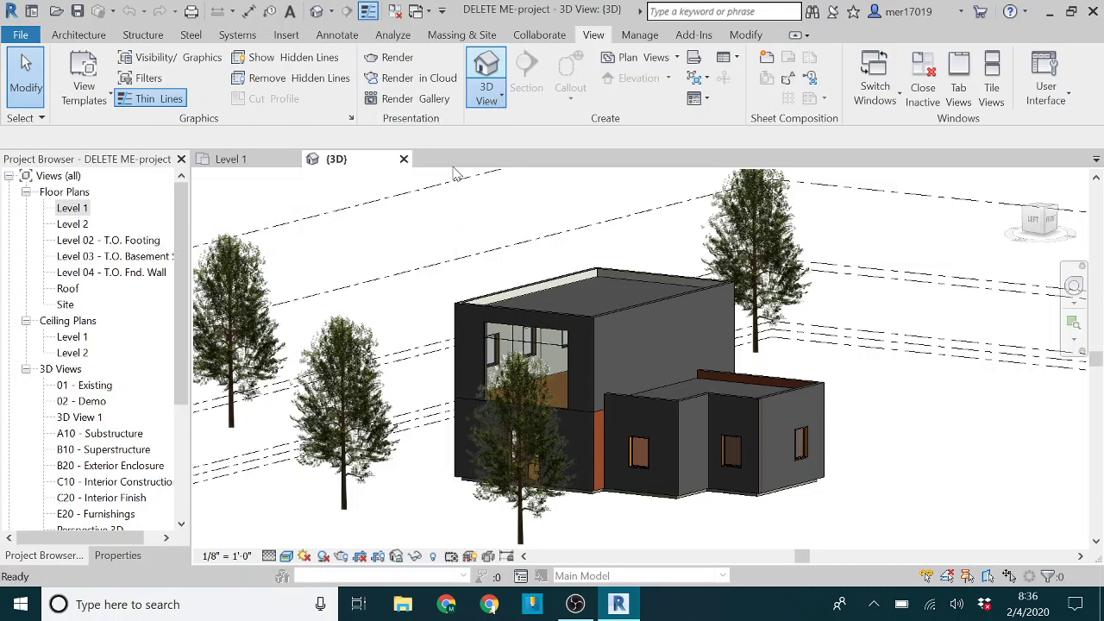
left_click(252, 164)
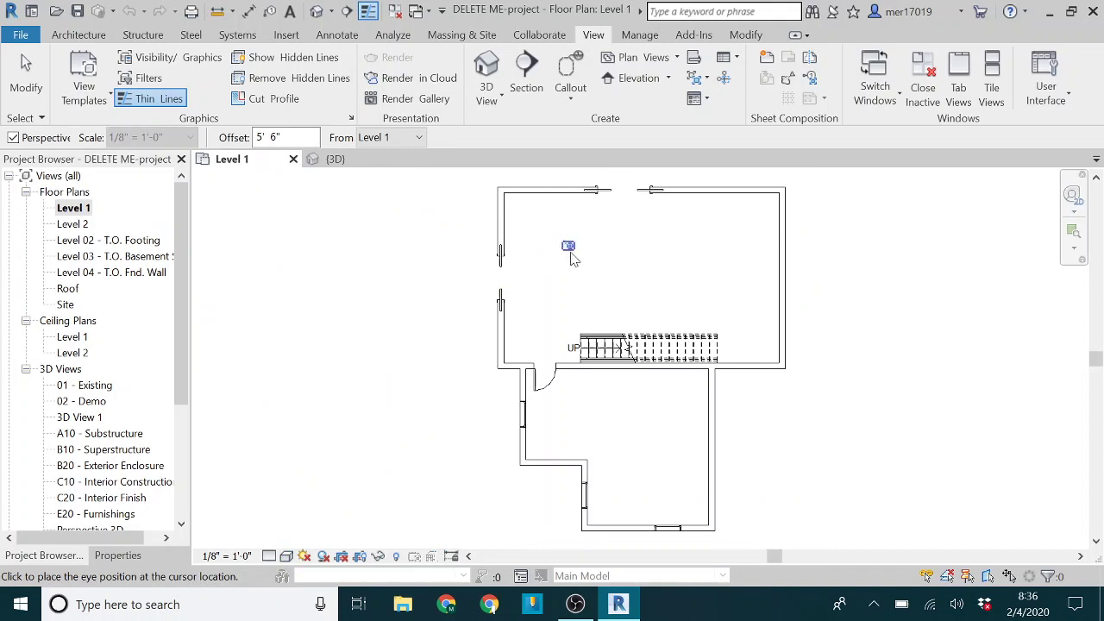
left_click(554, 278)
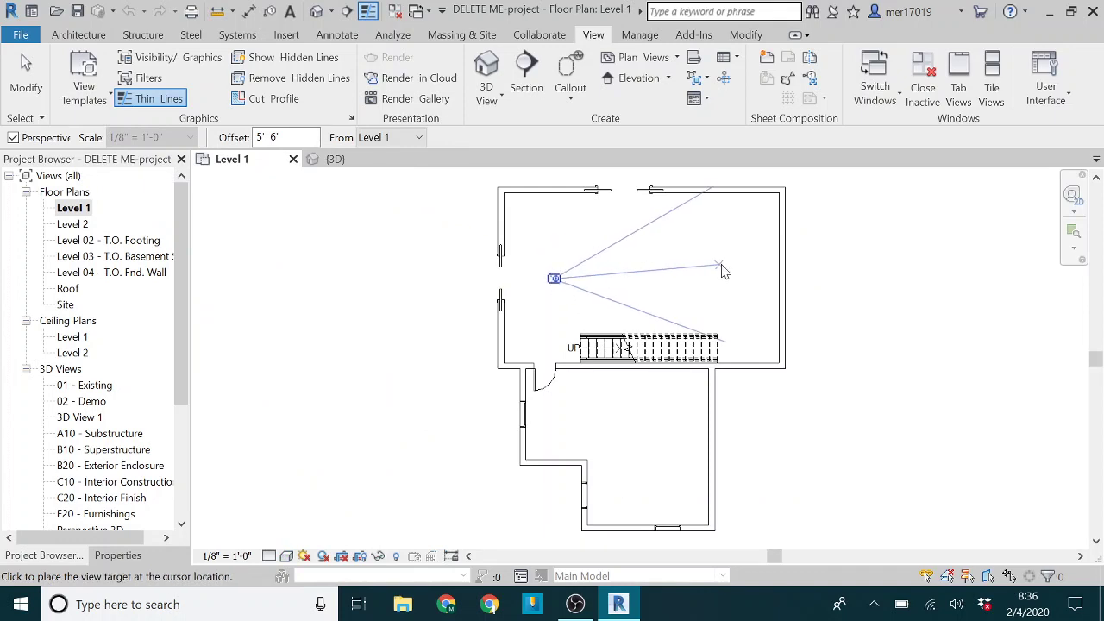
left_click(744, 276)
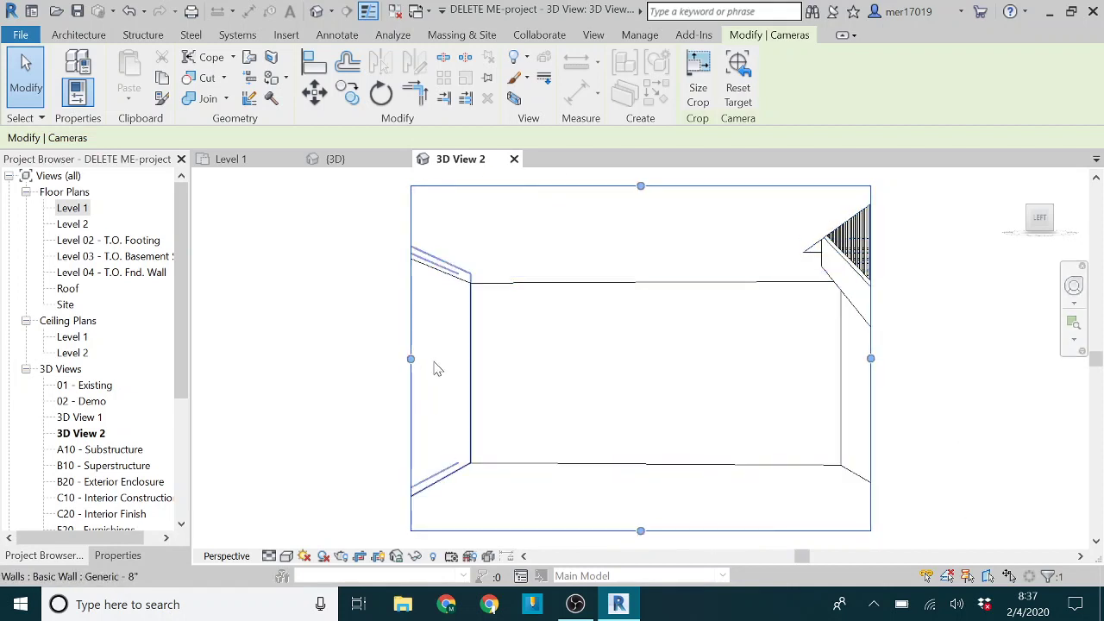
left_click(119, 557)
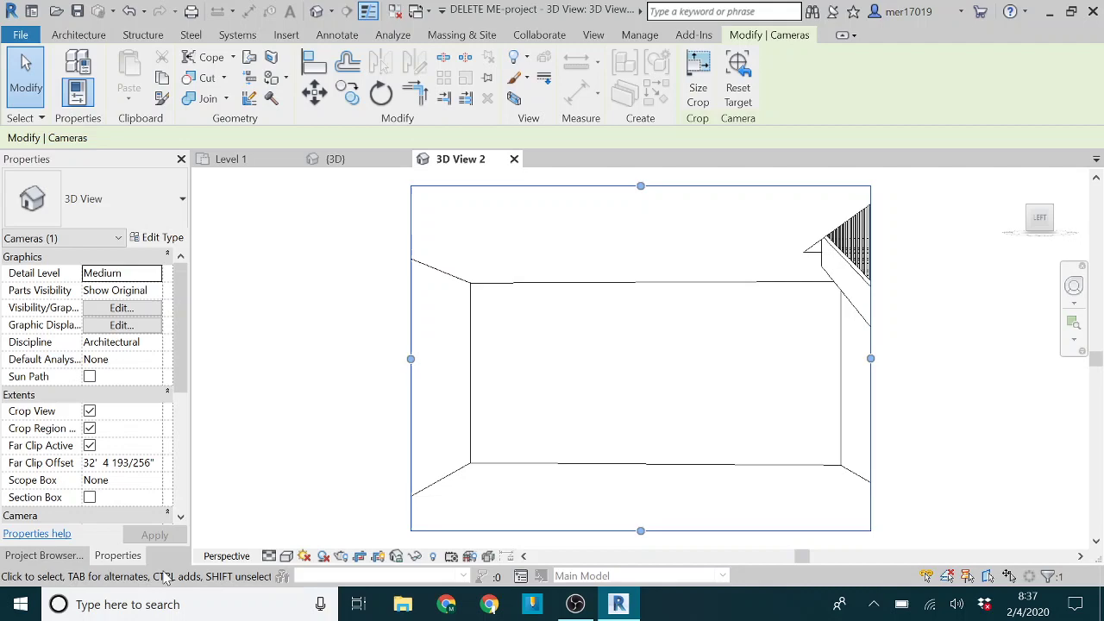
left_click(90, 411)
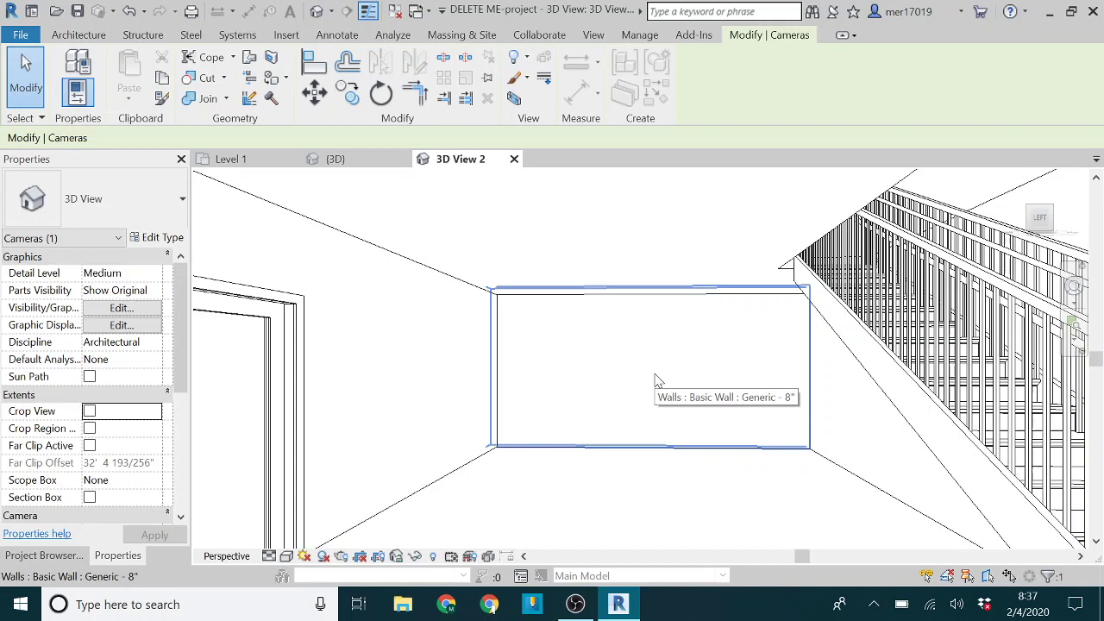
Examine the double door from outside and the ground-floor room behind it in the camera view.
scroll(660, 369, "up", 5)
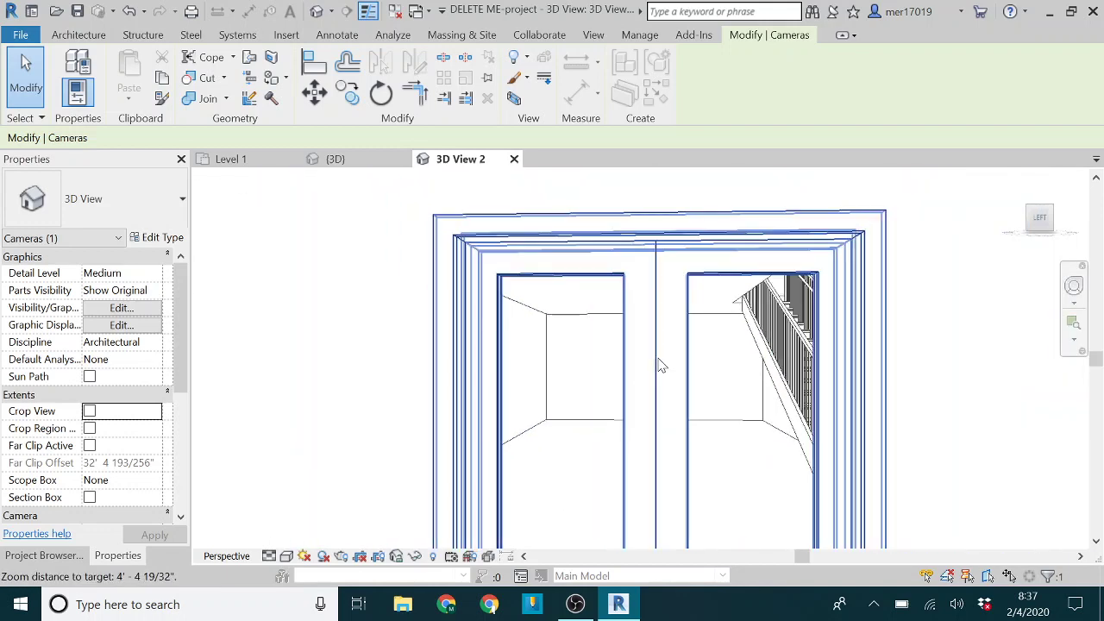
scroll(660, 366, "down", 4)
scroll(641, 291, "down", 1)
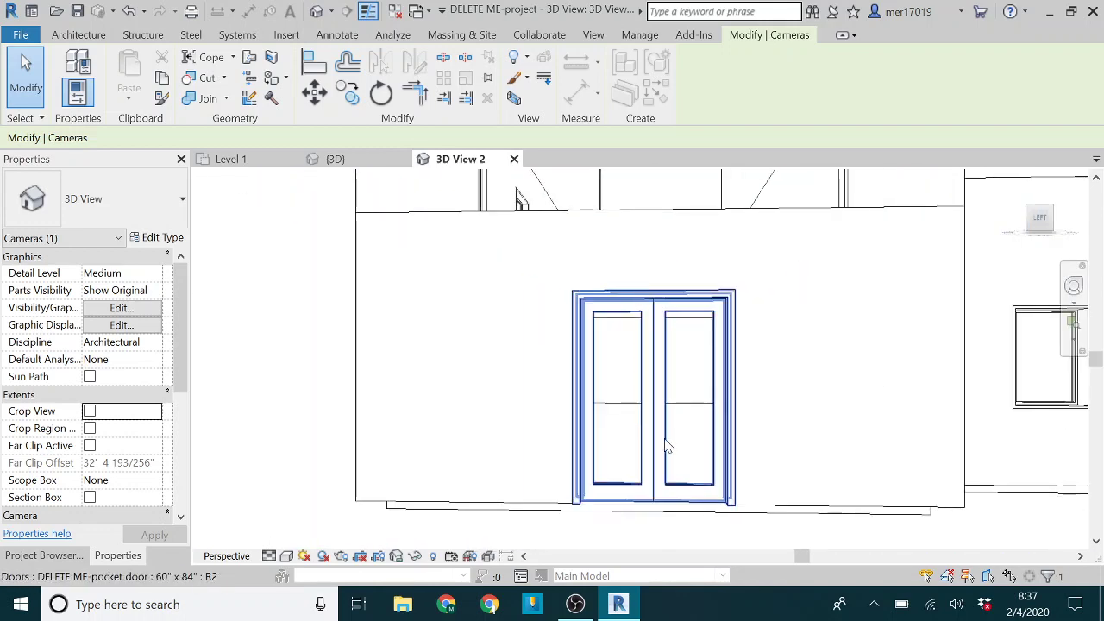
scroll(667, 446, "down", 2)
scroll(649, 391, "up", 2)
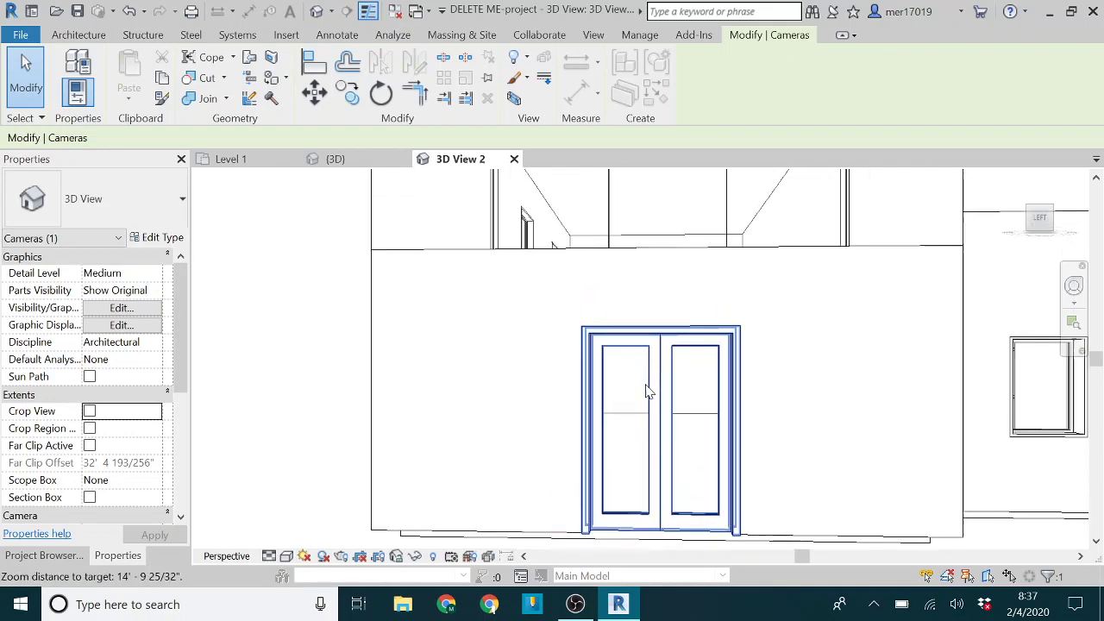
scroll(649, 391, "up", 5)
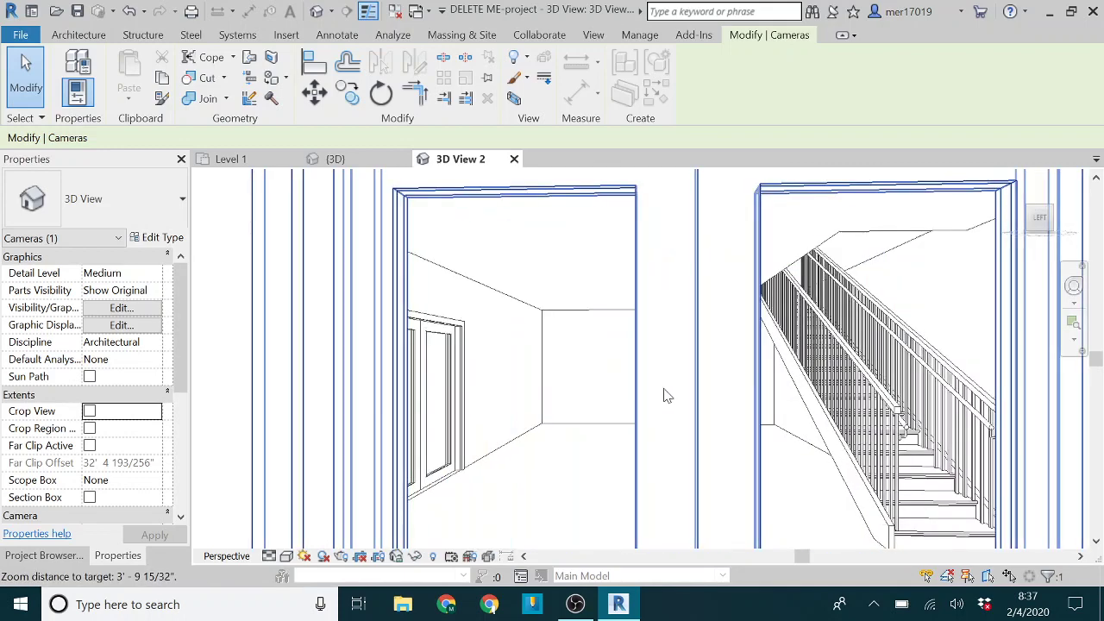
scroll(665, 393, "up", 4)
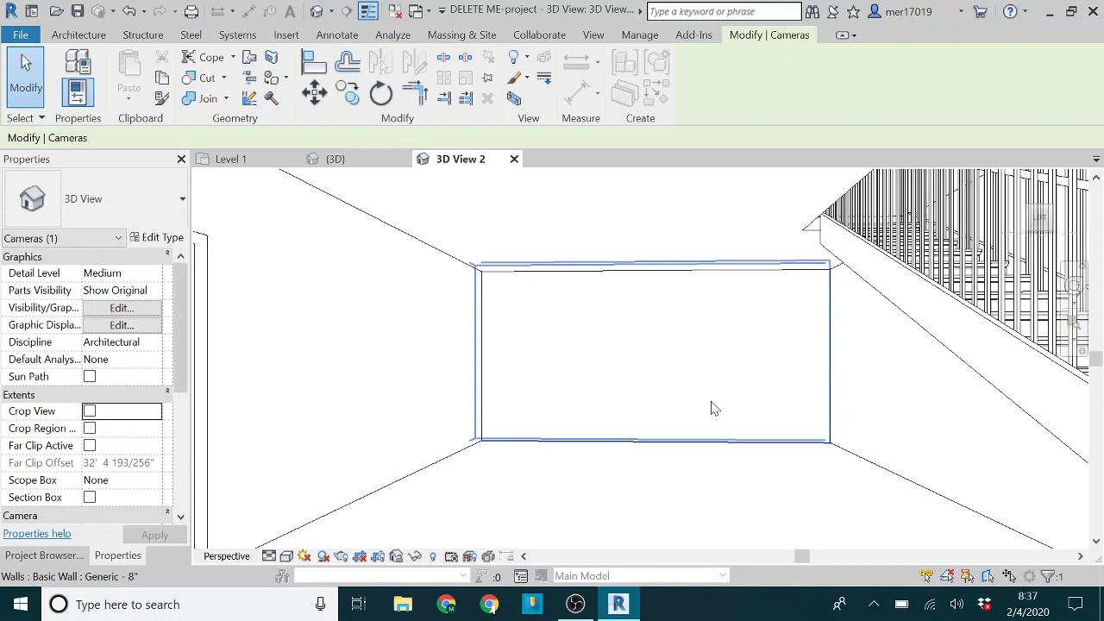
scroll(708, 367, "up", 1)
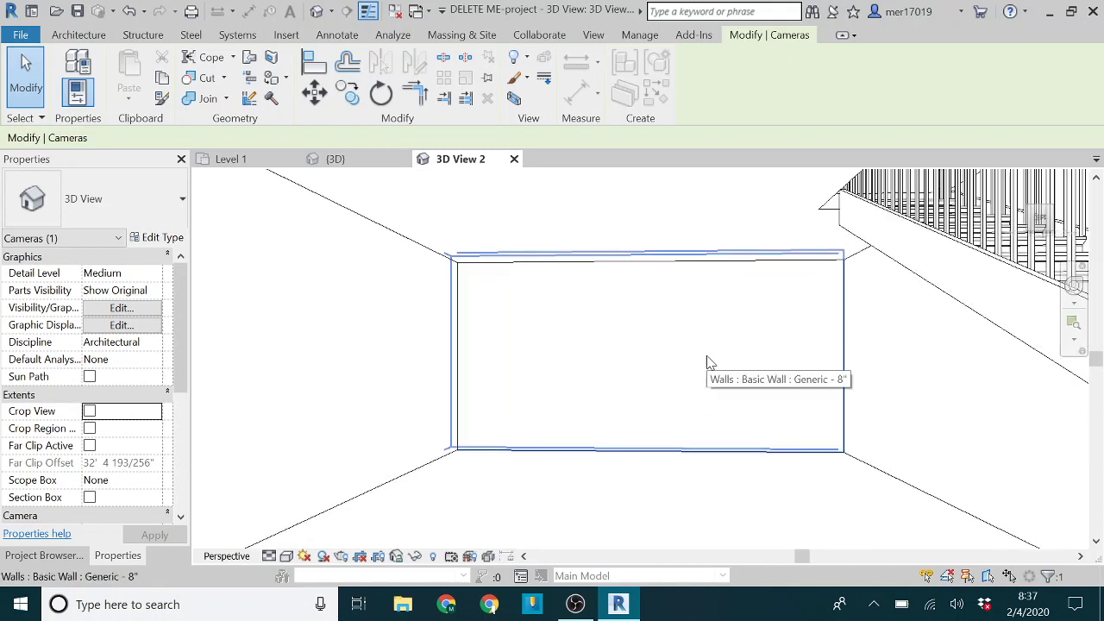
Set the camera view's visual style to Realistic.
left_click(287, 557)
left_click(353, 521)
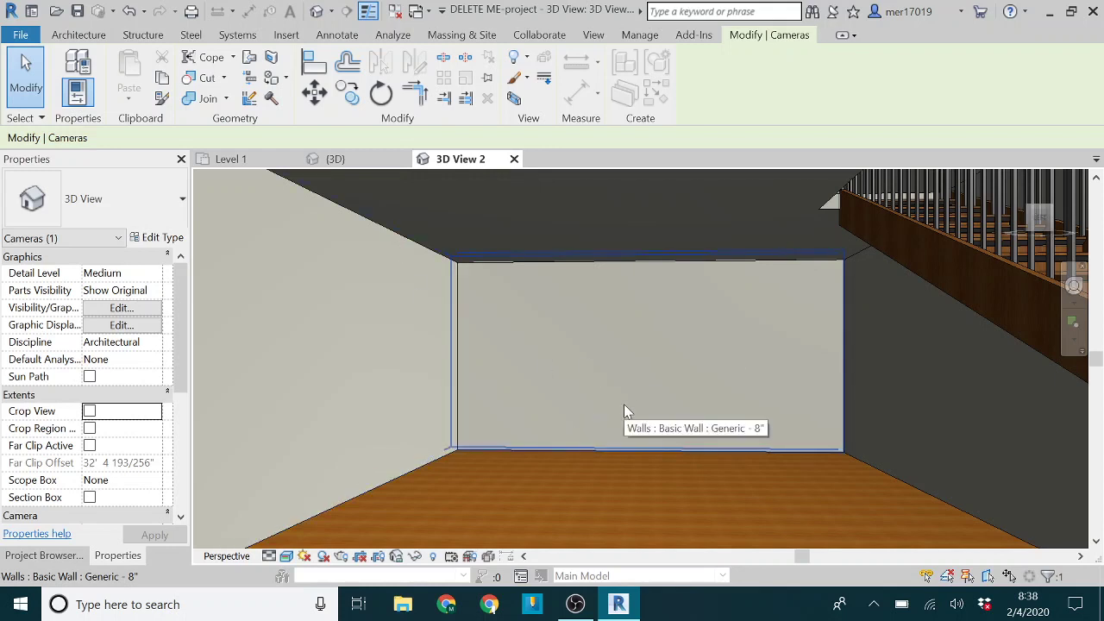
Examine the interior by moving through the ground-floor room, up the staircase and onto the upper floor.
scroll(625, 410, "down", 3)
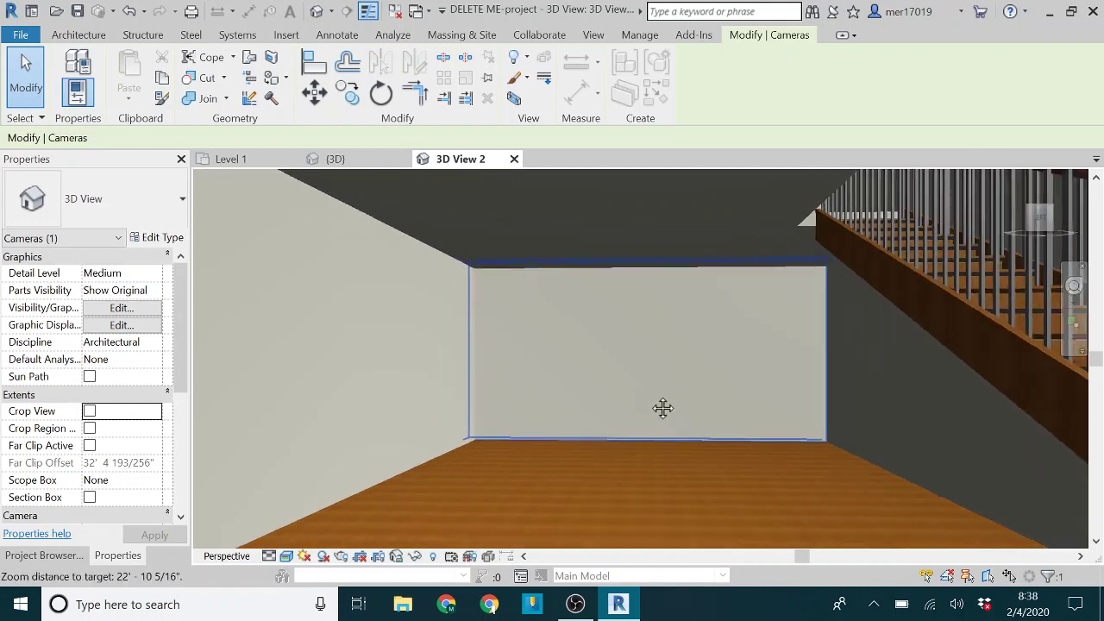
mouse_move(629, 412)
middle_mouse_down("shift")
mouse_move(626, 426)
mouse_move(640, 428)
mouse_move(629, 420)
middle_mouse_up("shift")
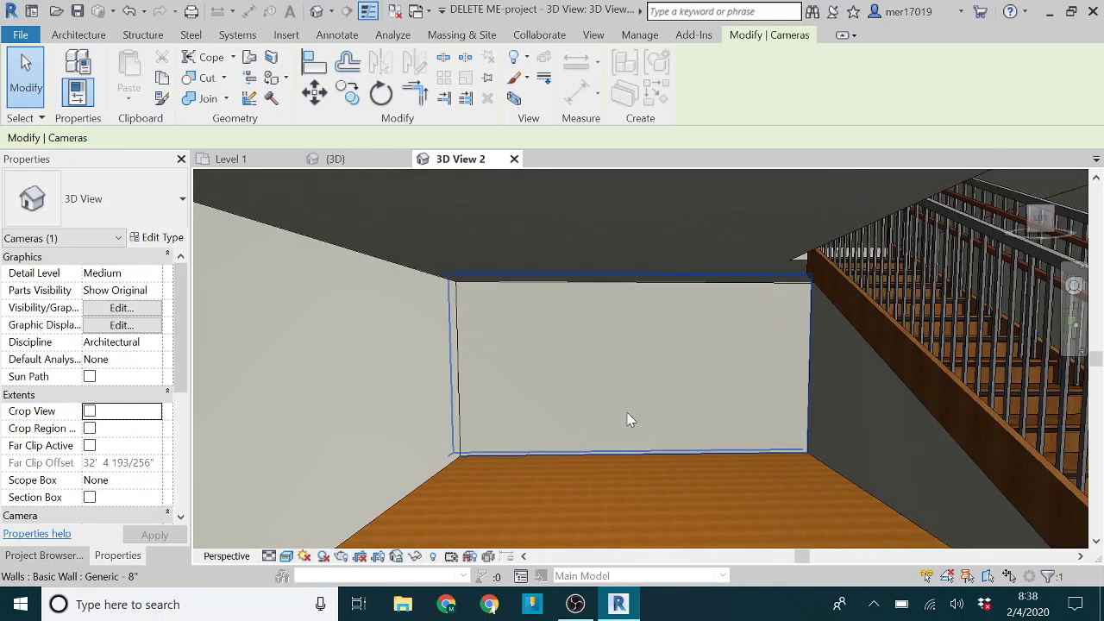
scroll(628, 419, "up", 2)
scroll(628, 419, "down", 1)
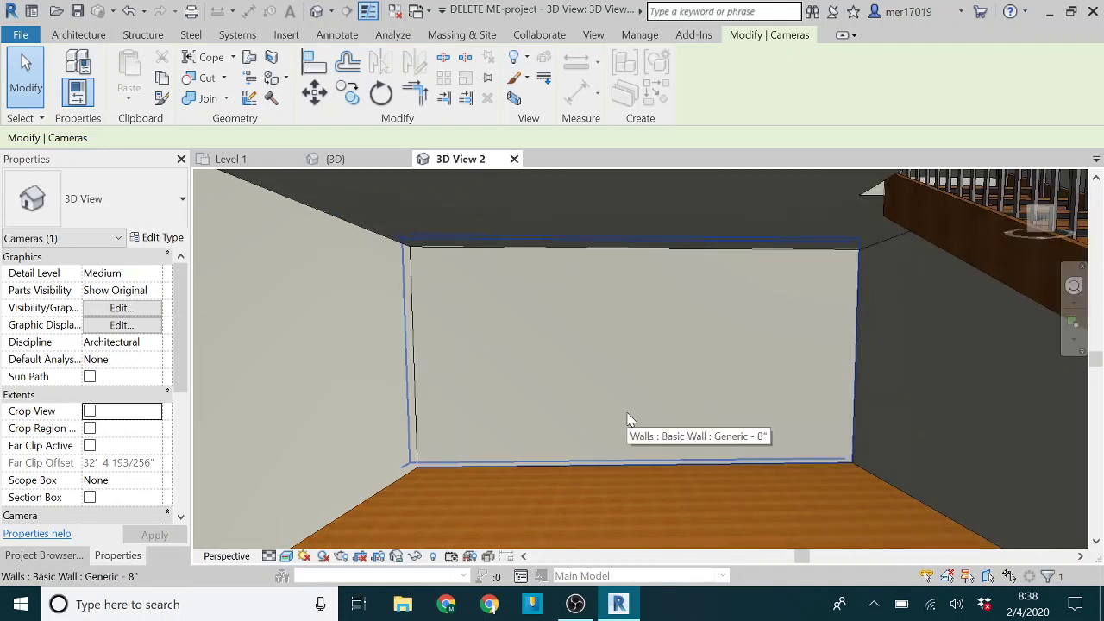
scroll(628, 420, "down", 4)
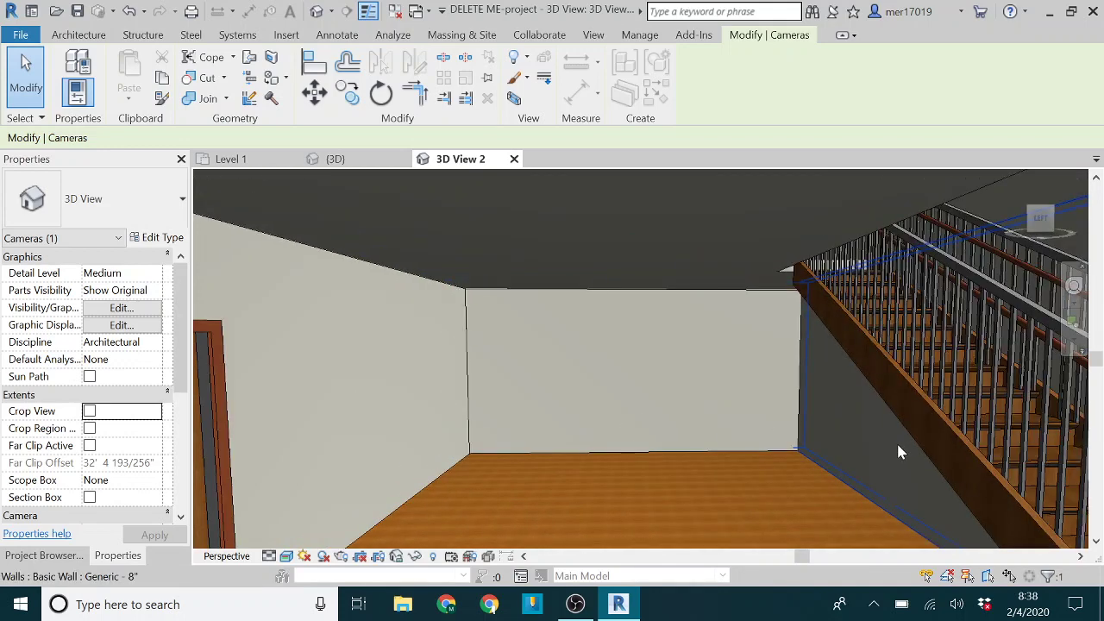
scroll(897, 452, "up", 6)
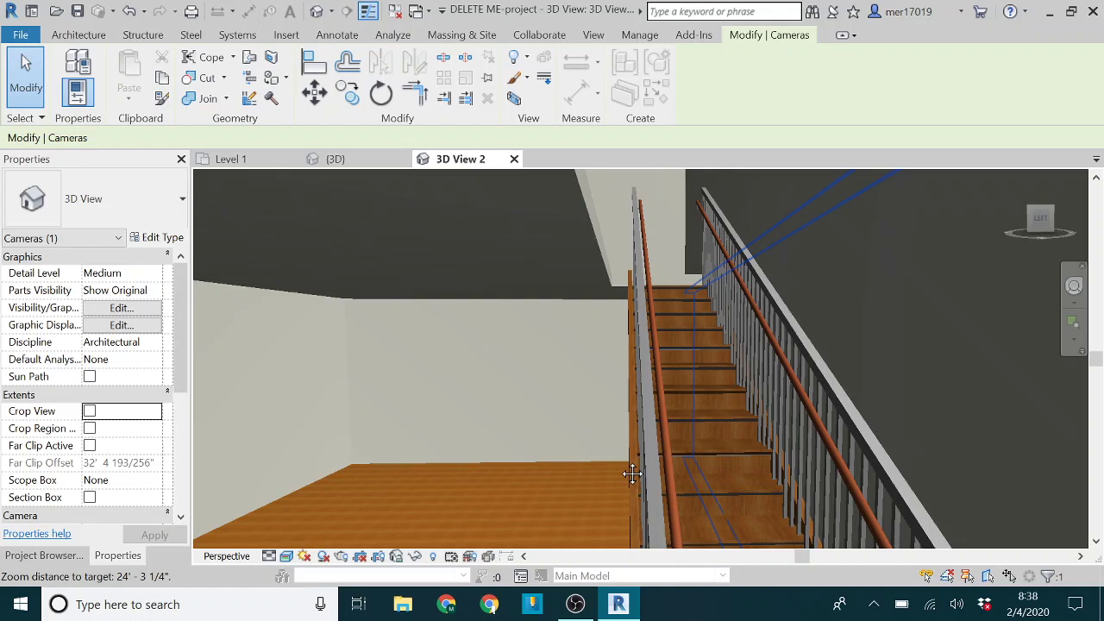
middle_click_drag(637, 284, 644, 263, "shift")
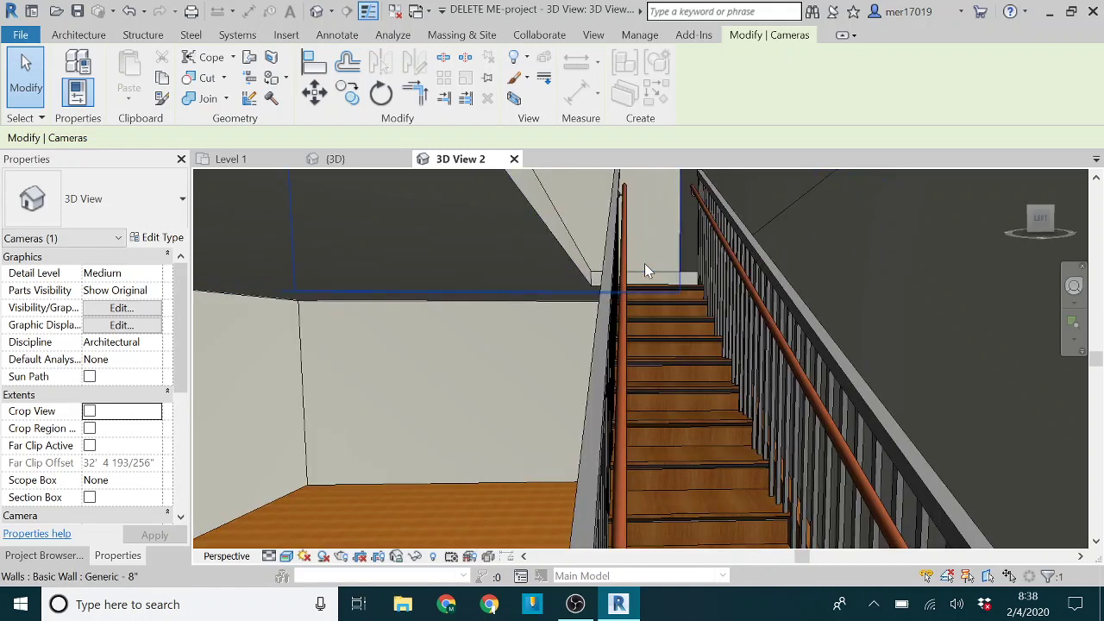
scroll(642, 258, "up", 5)
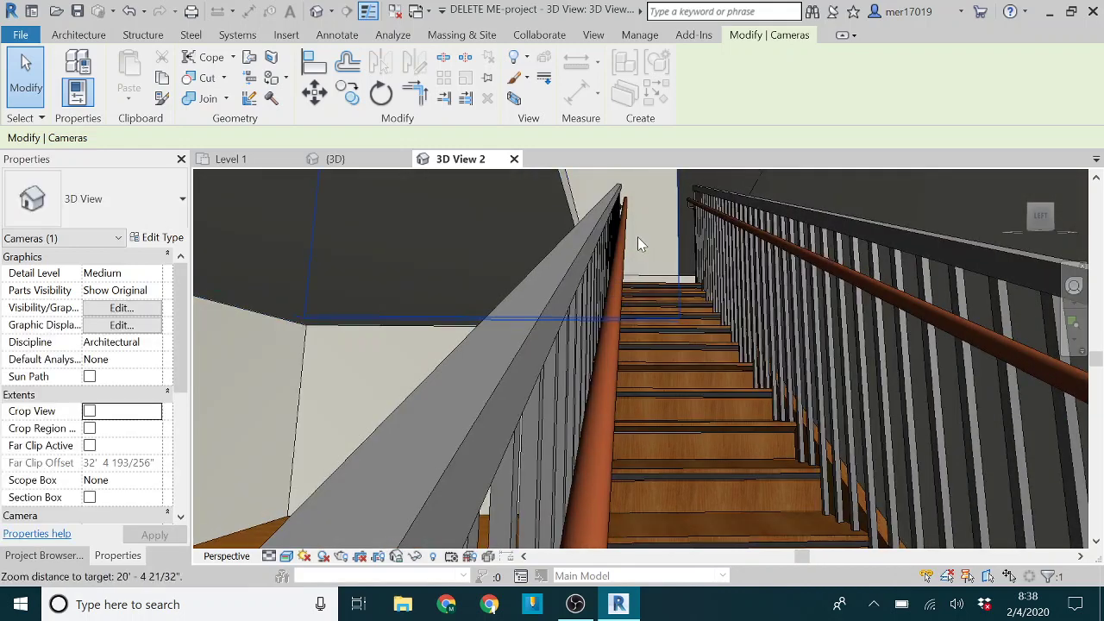
scroll(637, 239, "up", 4)
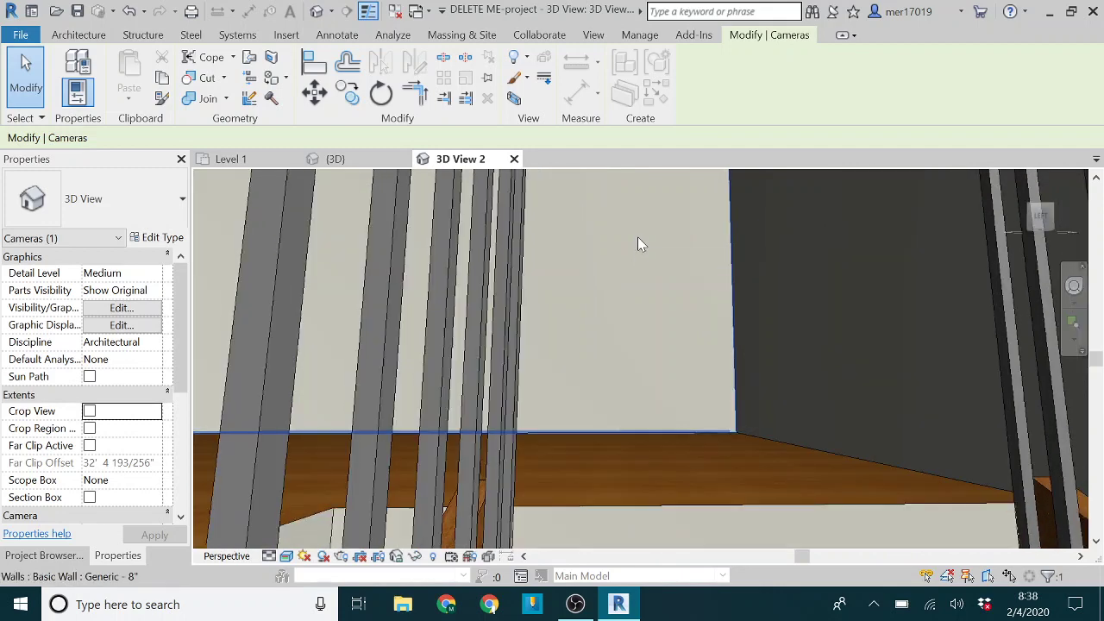
middle_click_drag(625, 280, 779, 322, "shift")
middle_click_drag(658, 367, 577, 322)
scroll(621, 329, "up", 3)
scroll(621, 332, "up", 3)
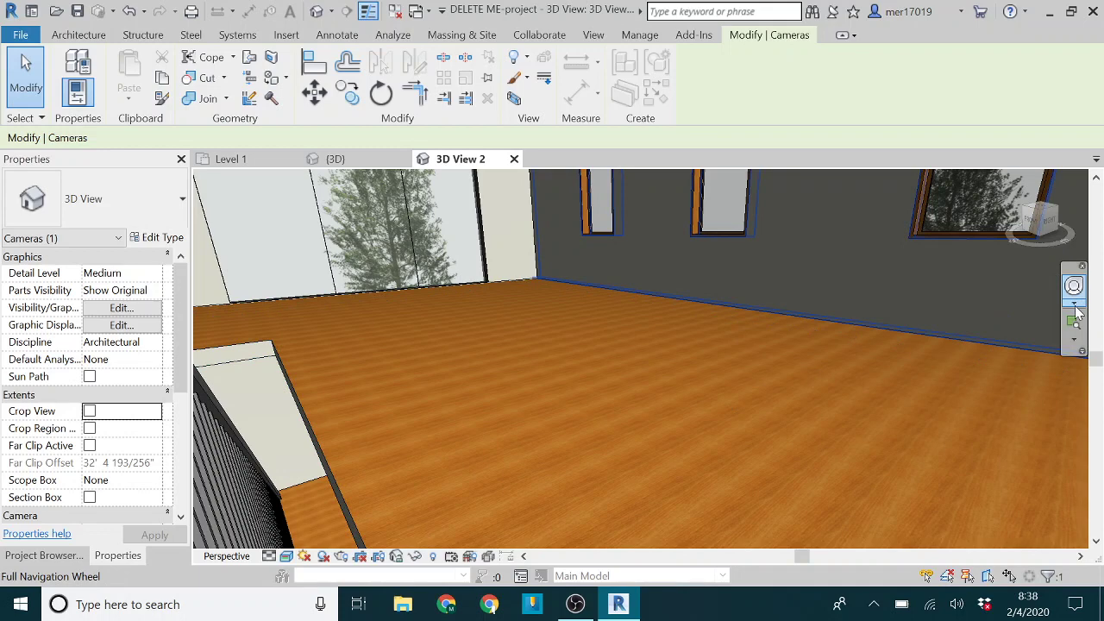
Display the Full Navigation Wheel in the camera view and dismiss it.
left_click(1075, 304)
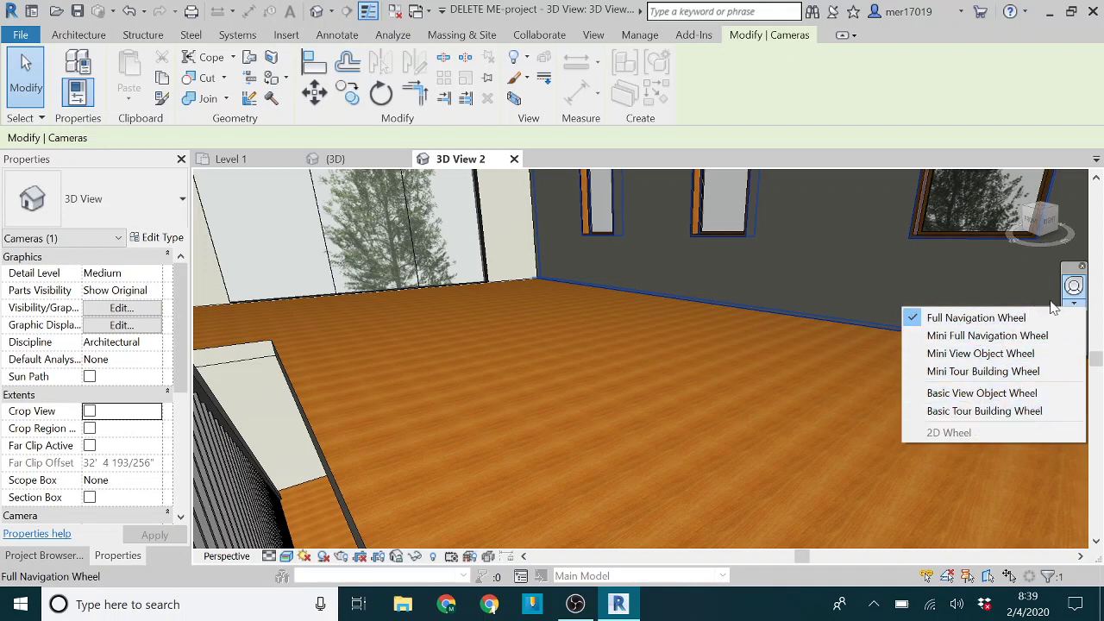
left_click(973, 319)
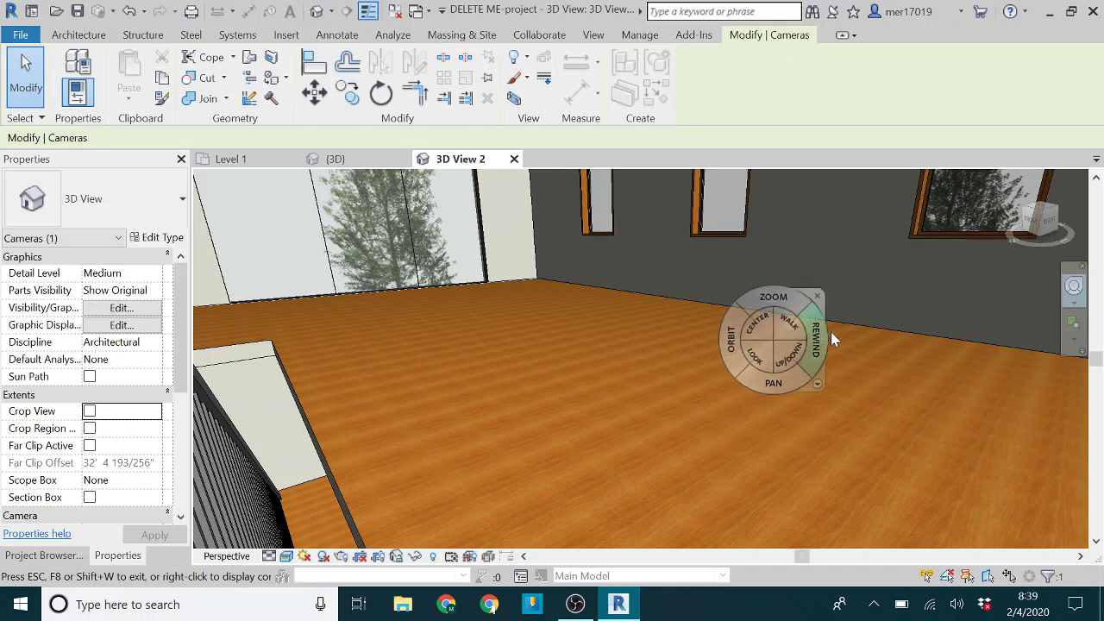
left_click(824, 295)
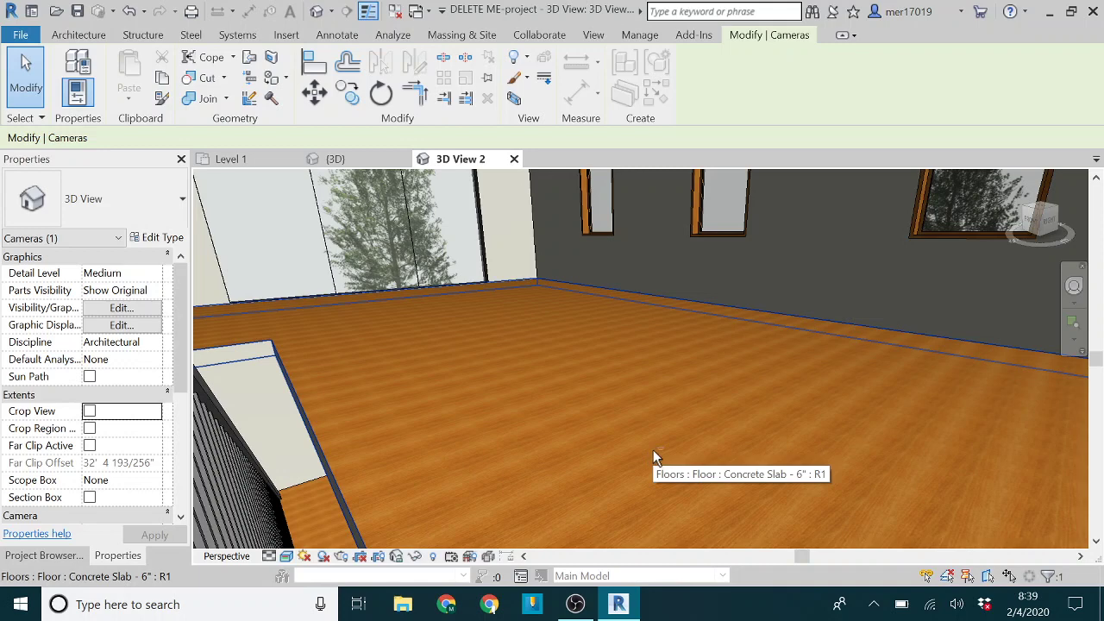
Toggle the Full Navigation Wheel on and off repeatedly over the upper-floor view.
key("shift+w")
key("shift+w")
key("shift+w")
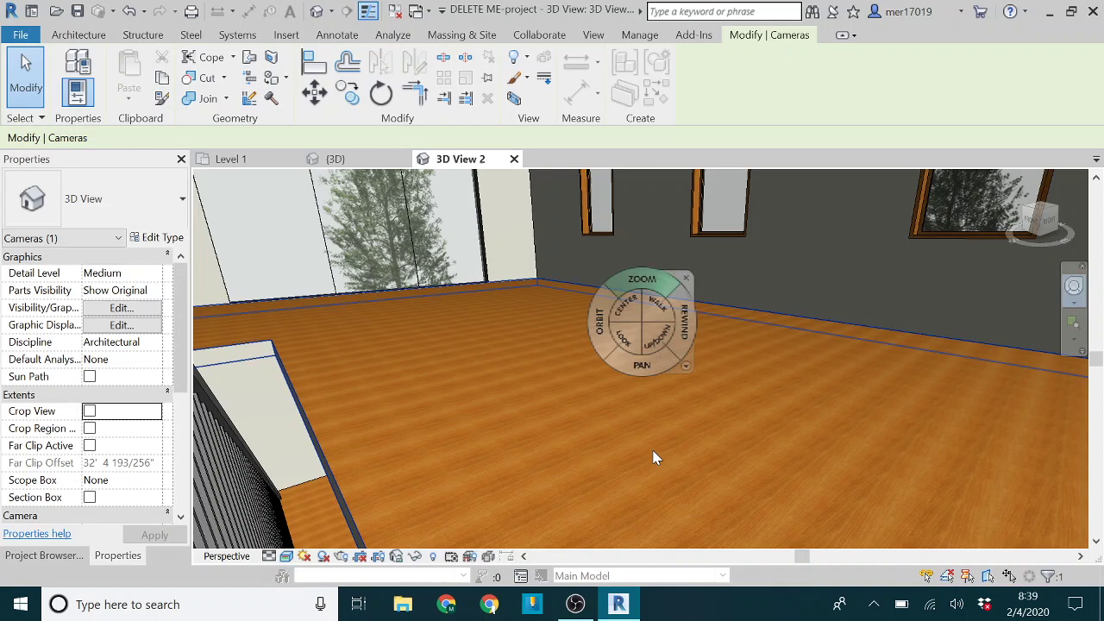
key("shift+w")
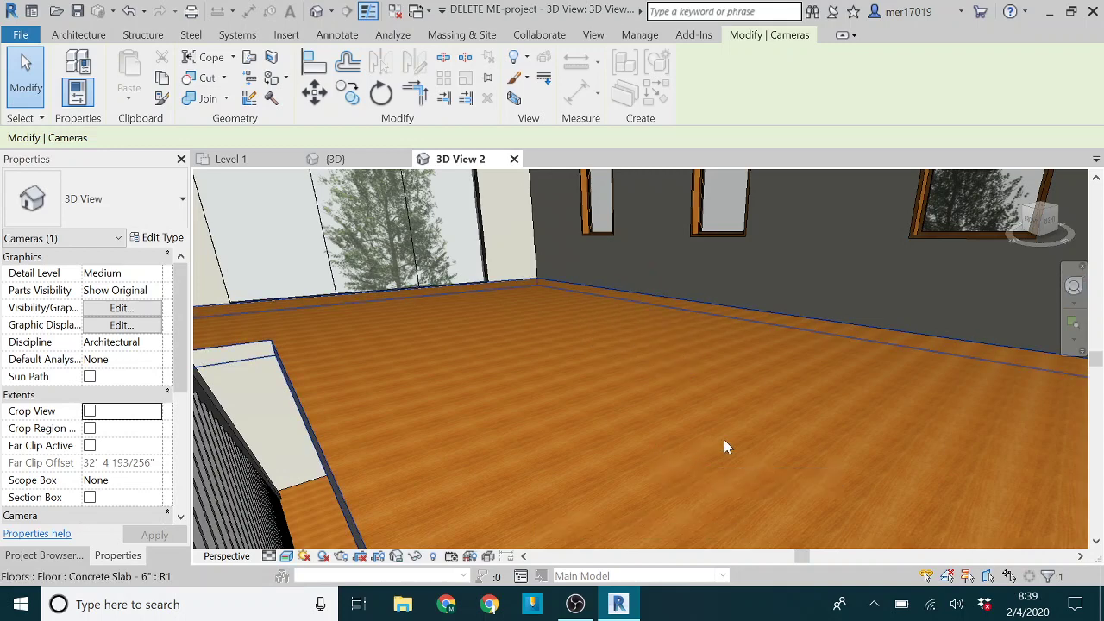
Shift the upper-floor camera view slightly and reverse that movement with the Full Navigation Wheel's Rewind tool.
middle_click_drag(794, 412, 826, 426)
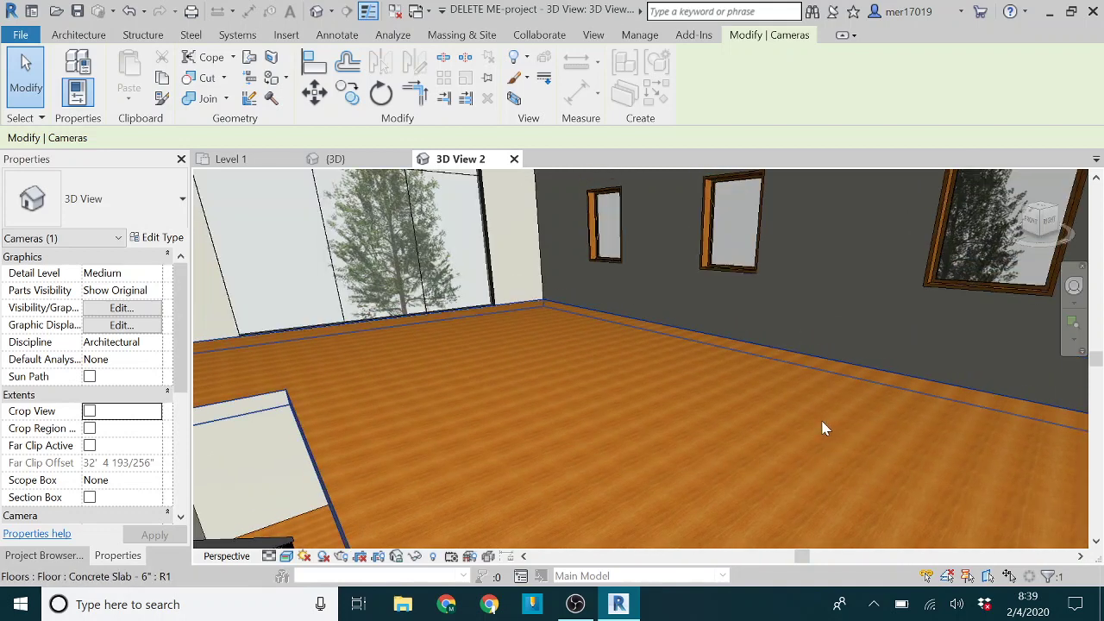
left_click(1073, 286)
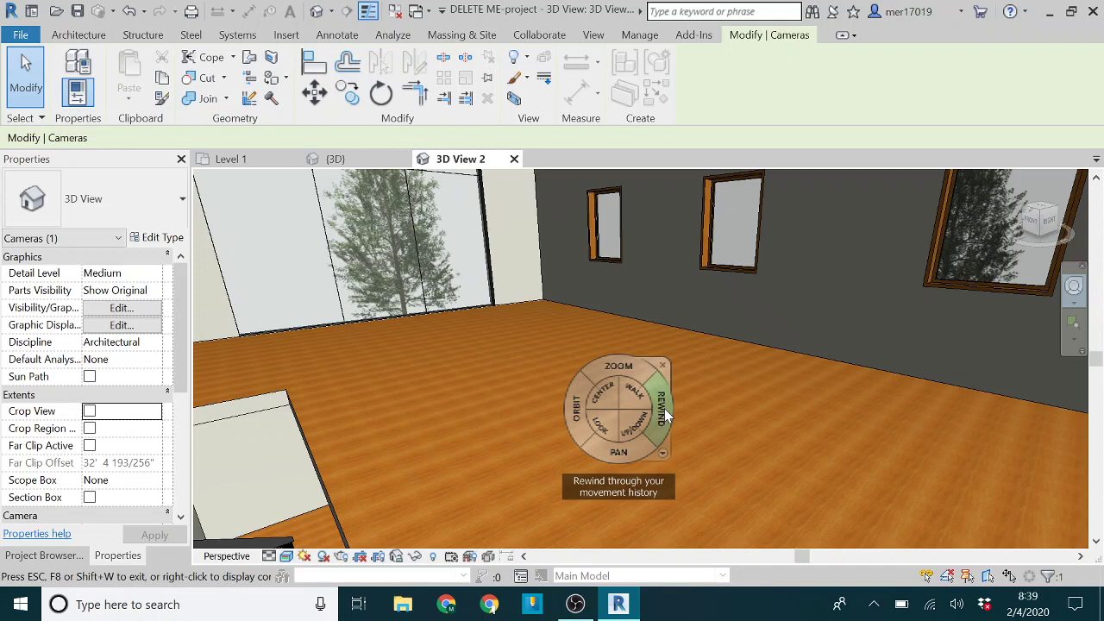
left_click(664, 417)
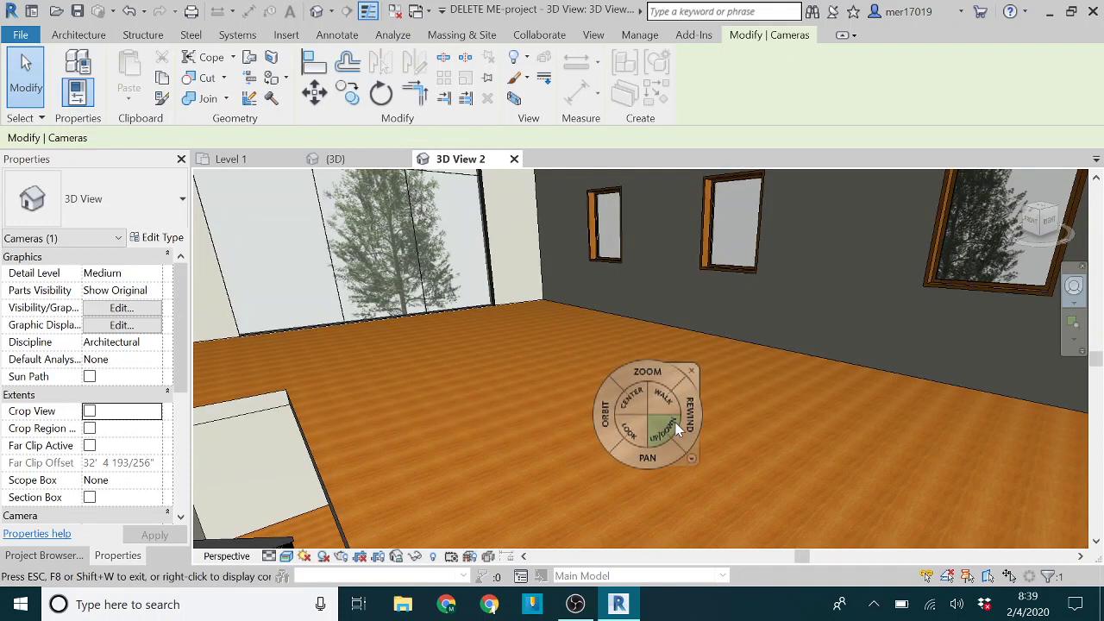
mouse_move(686, 417)
left_mouse_down()
mouse_move(587, 419)
mouse_move(672, 429)
left_mouse_up()
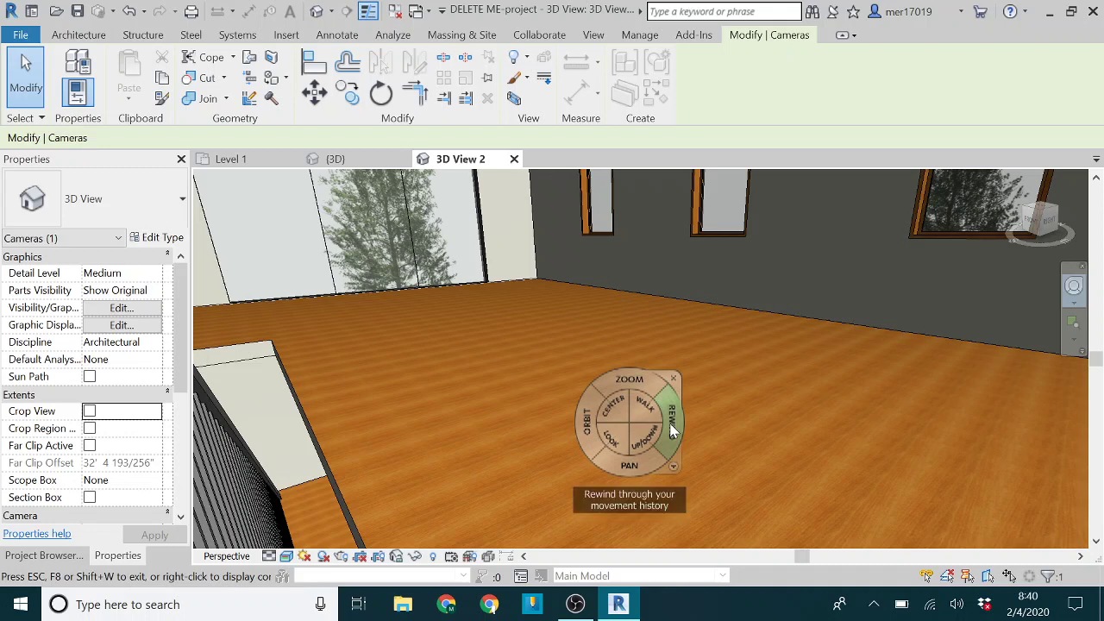
Tilt the upper-floor view upward with the Look tool and adjust the camera height with Up/Down.
left_click(621, 439)
left_click_drag(620, 438, 621, 409)
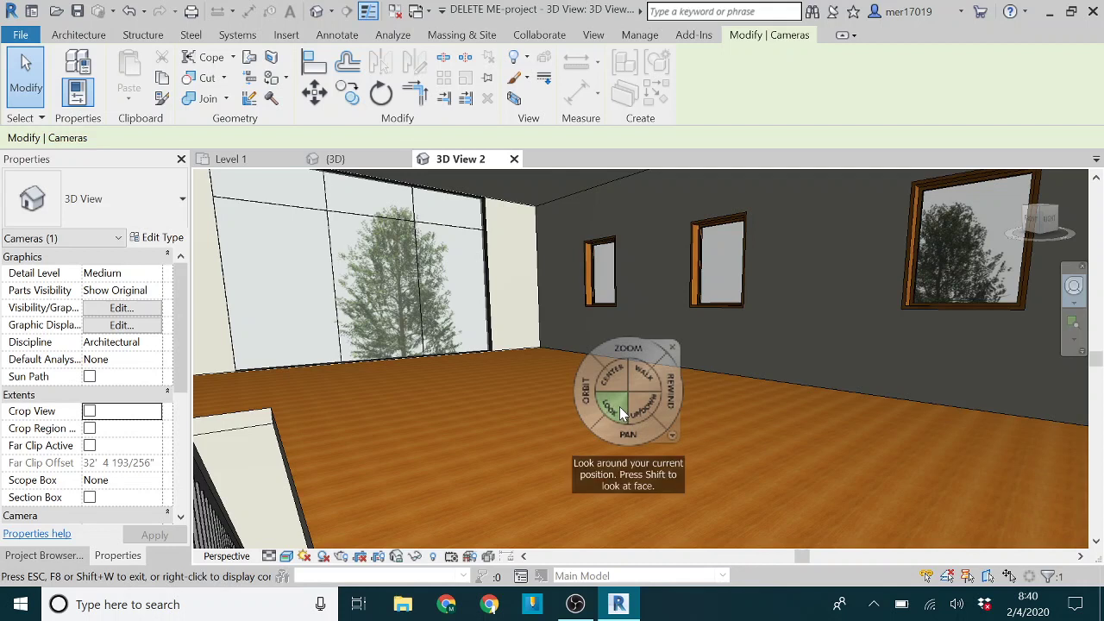
left_click_drag(641, 409, 654, 373)
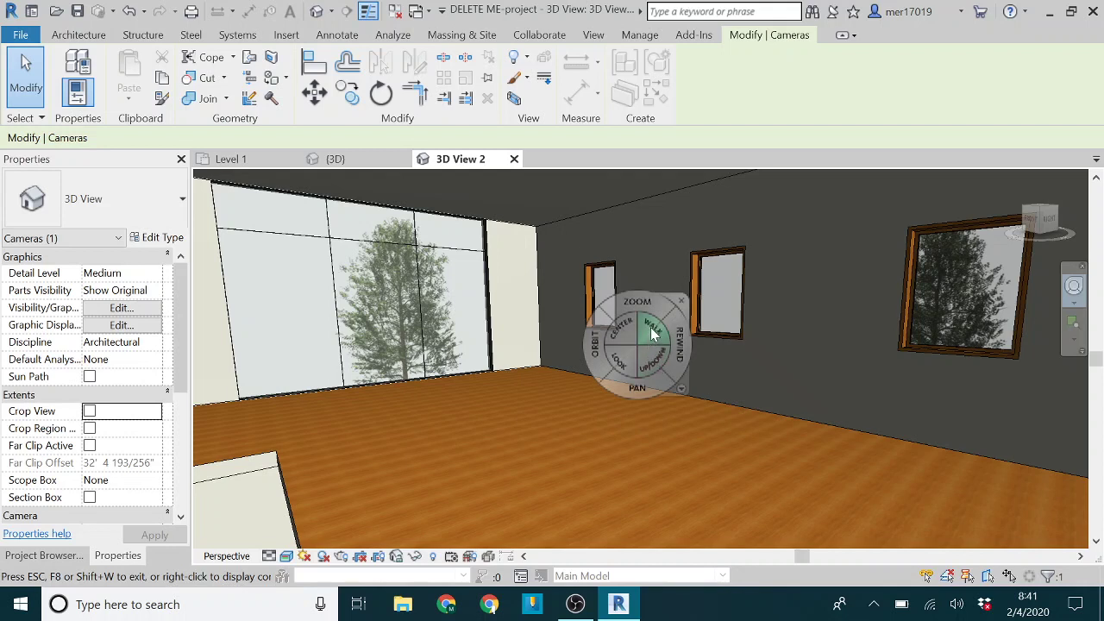
Walk across the upper floor towards the large window and lower the camera to the ground-floor double door with Up/Down.
left_click_drag(648, 329, 641, 477)
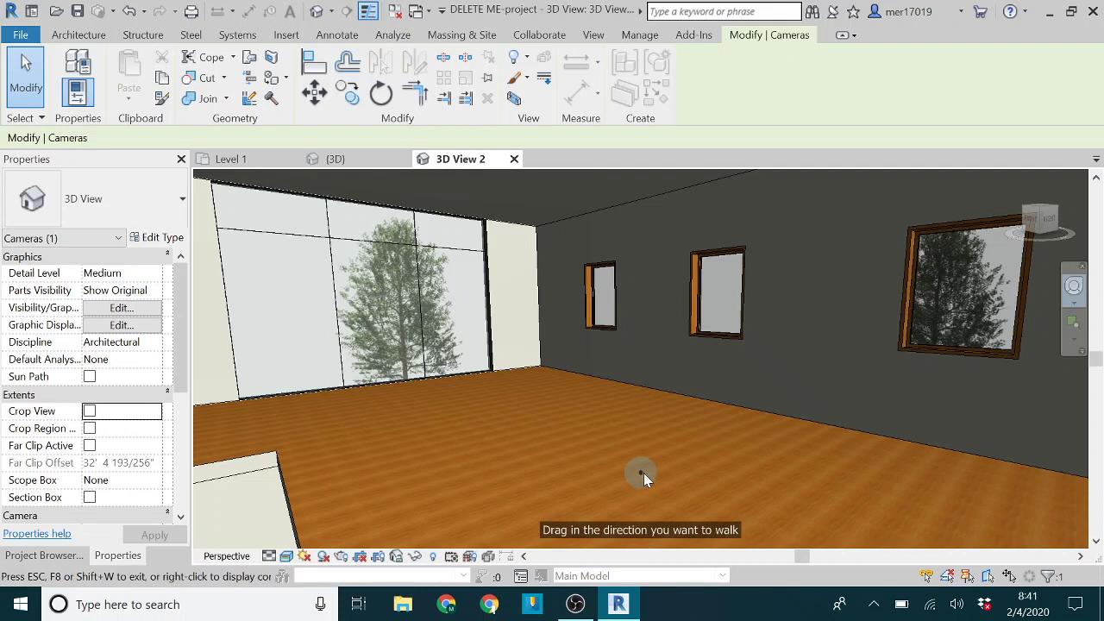
mouse_move(643, 473)
left_mouse_down()
mouse_move(700, 472)
mouse_move(571, 475)
mouse_move(639, 470)
mouse_move(638, 438)
mouse_move(650, 484)
mouse_move(642, 516)
mouse_move(632, 439)
mouse_move(639, 473)
mouse_move(650, 448)
mouse_move(674, 443)
mouse_move(735, 480)
mouse_move(767, 471)
mouse_move(920, 506)
mouse_move(916, 468)
mouse_move(835, 414)
mouse_move(707, 500)
mouse_move(635, 437)
mouse_move(638, 419)
mouse_move(642, 515)
mouse_move(696, 471)
mouse_move(647, 481)
left_mouse_up()
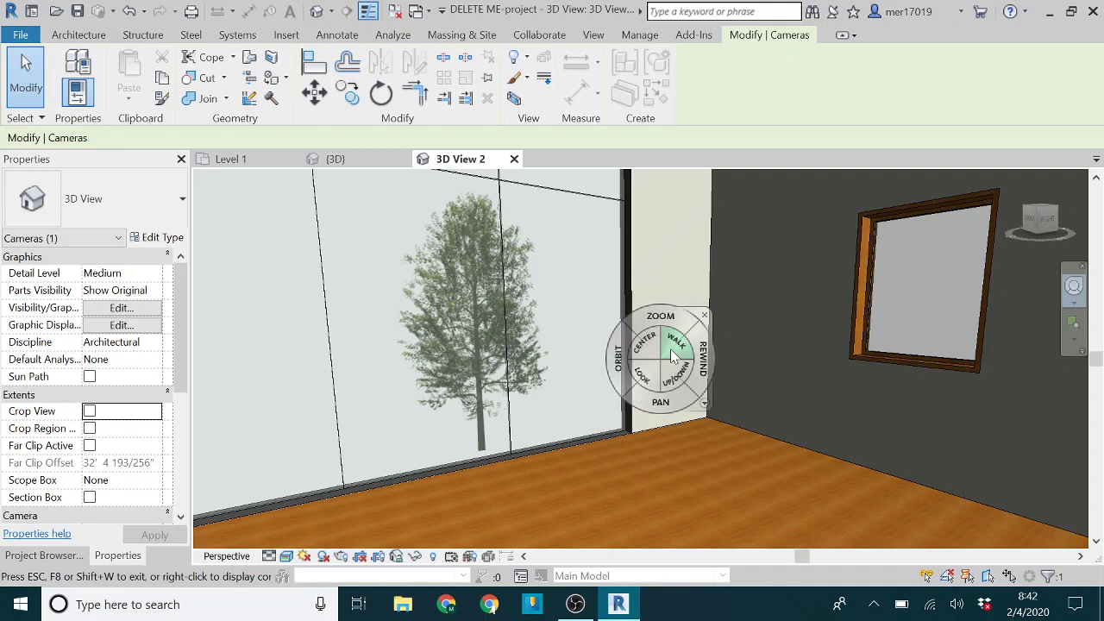
left_click_drag(677, 410, 671, 218)
left_click_drag(697, 388, 698, 321)
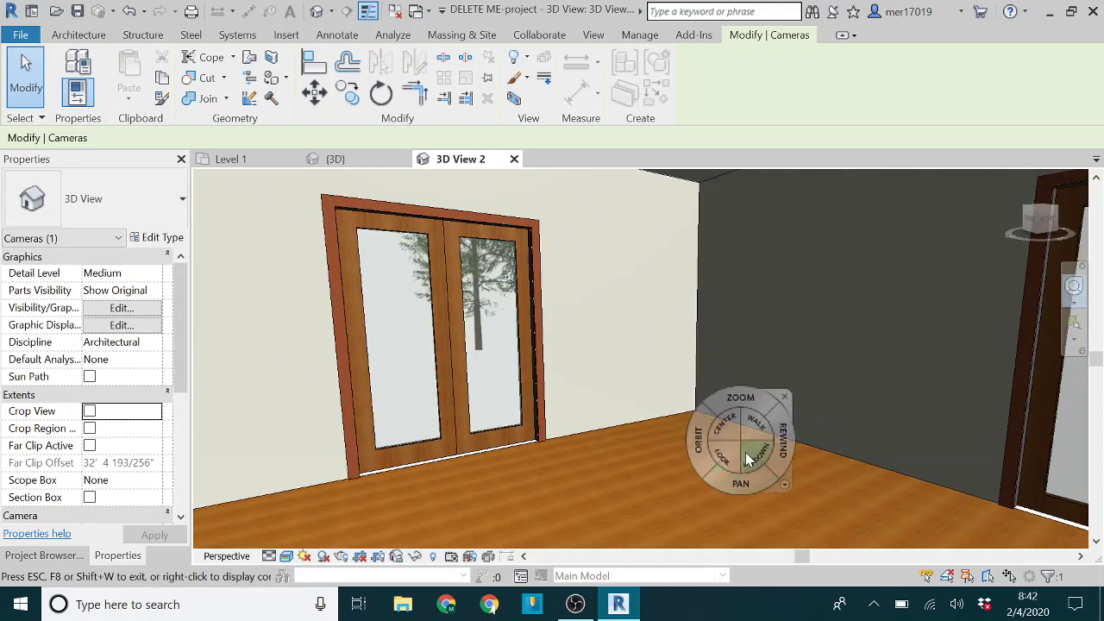
Walk through the ground-floor room and the upper floor with the Walk tool, and continue outside to the trees.
left_click(749, 424)
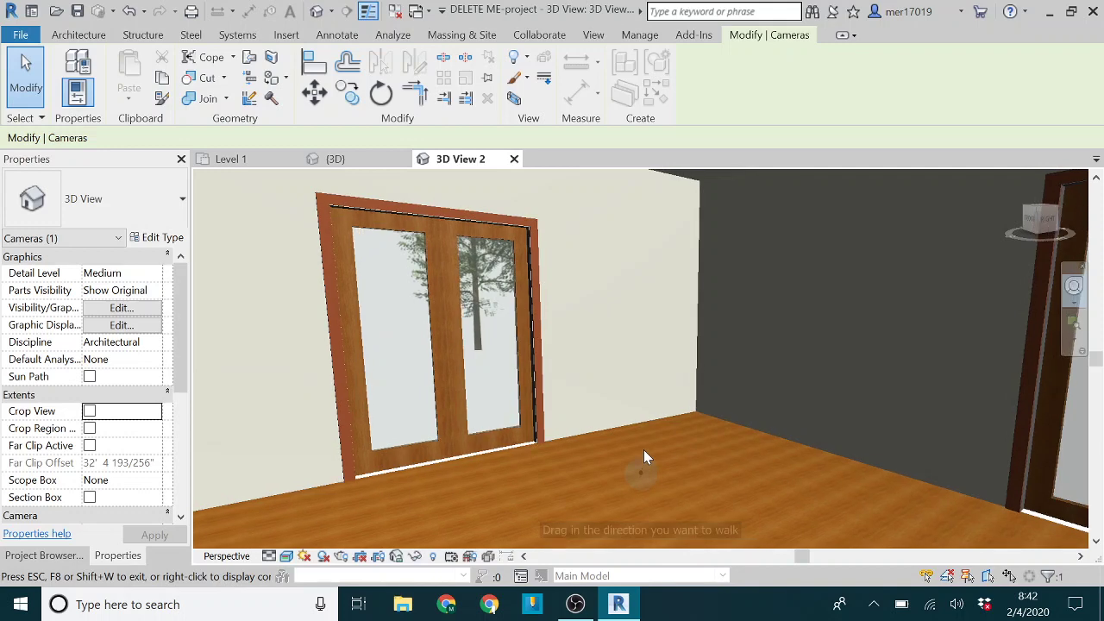
left_click_drag(643, 451, 643, 463)
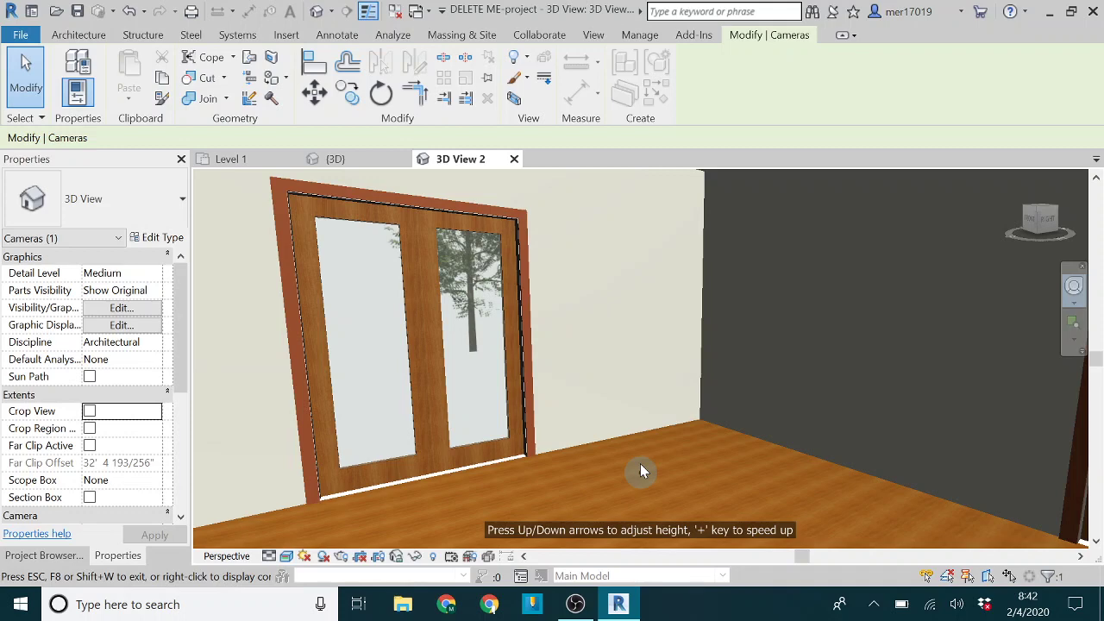
mouse_move(640, 465)
left_mouse_down()
mouse_move(513, 490)
mouse_move(661, 453)
mouse_move(471, 491)
mouse_move(542, 455)
mouse_move(618, 468)
mouse_move(641, 462)
mouse_move(640, 447)
mouse_move(522, 457)
mouse_move(574, 440)
mouse_move(429, 462)
mouse_move(464, 469)
mouse_move(450, 457)
mouse_move(489, 415)
mouse_move(679, 457)
mouse_move(535, 488)
left_mouse_up()
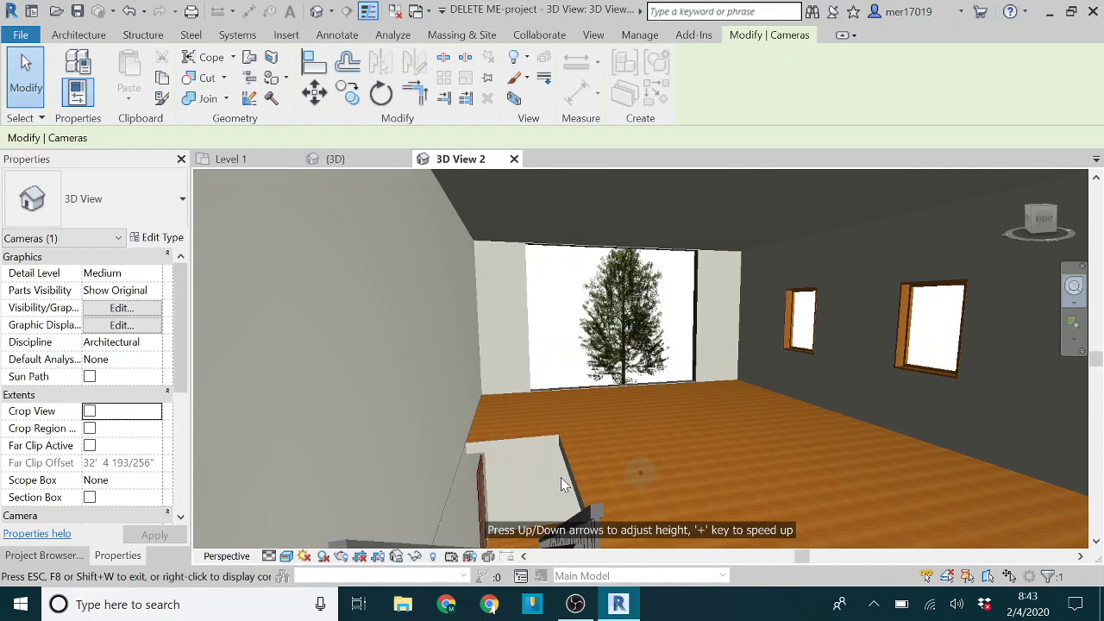
left_click_drag(562, 483, 648, 424)
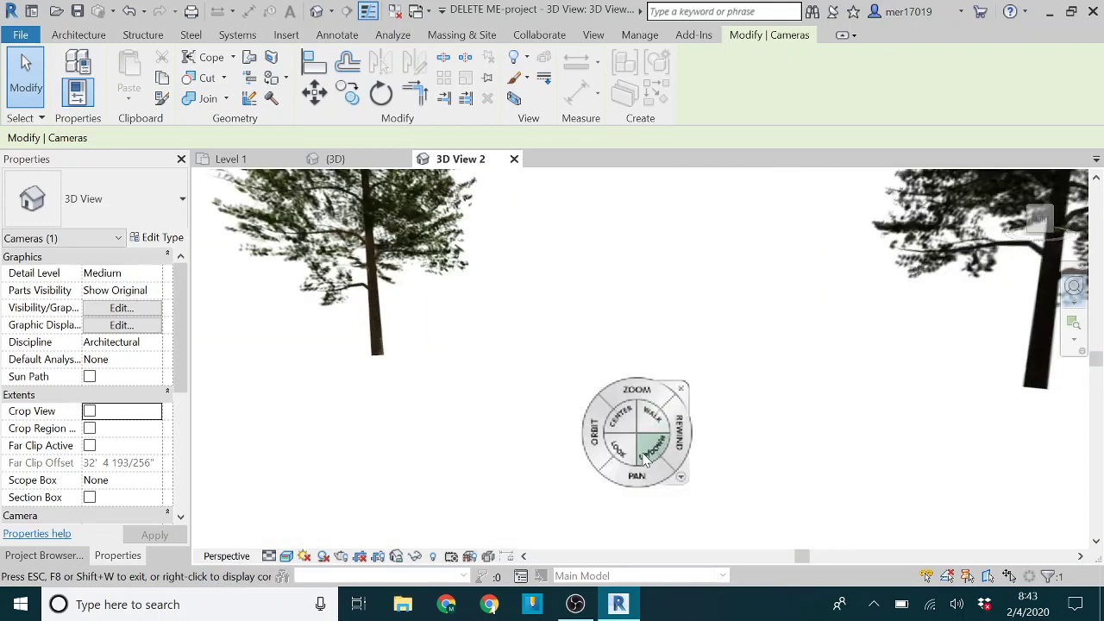